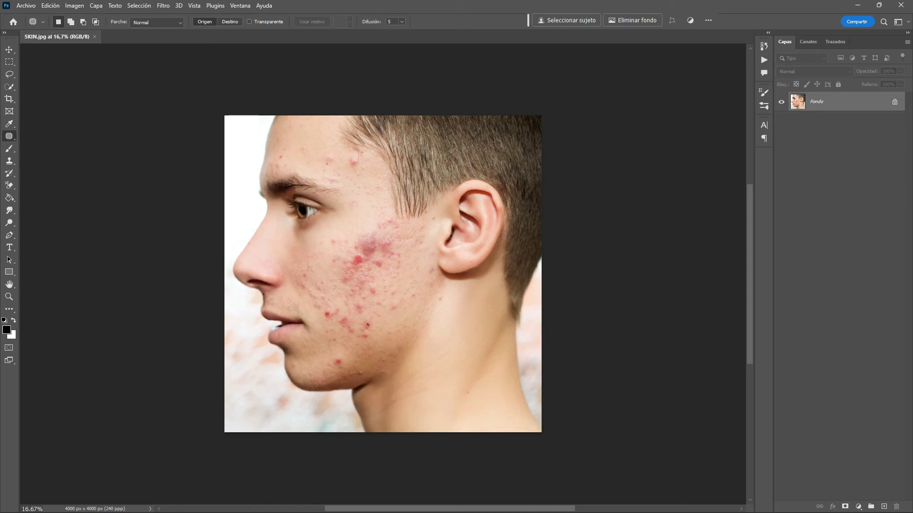
Lasso-select the acne patches on the cheek, lower cheek, temple, forehead and near the ear as one selection
key("l")
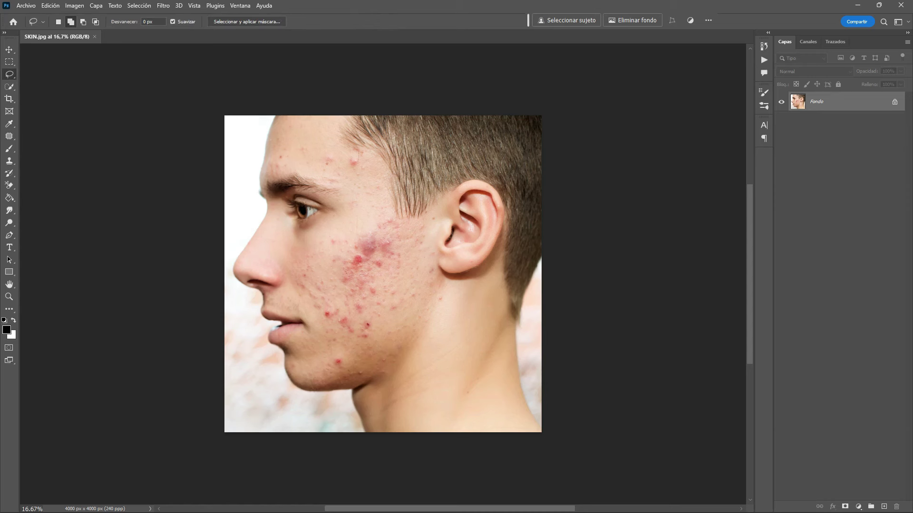
mouse_move(305, 260)
left_mouse_down()
mouse_move(316, 283)
mouse_move(312, 257)
left_mouse_up()
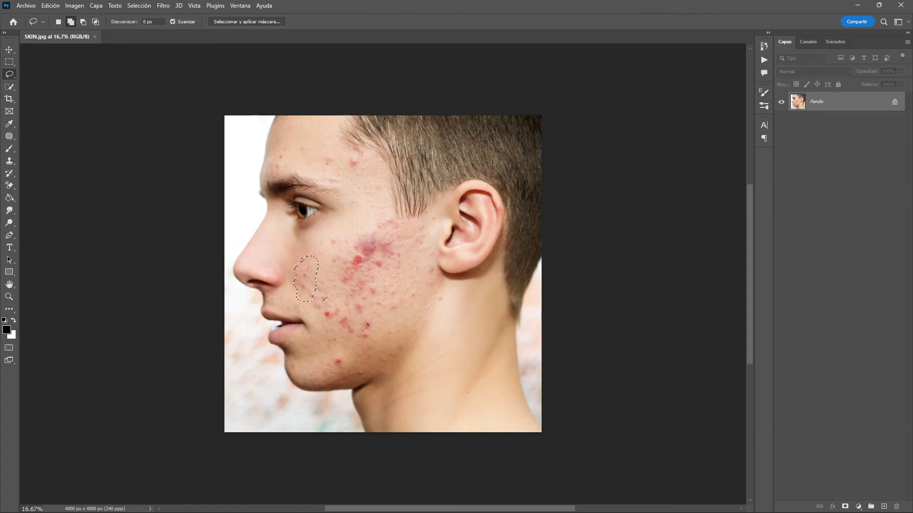
mouse_move(328, 328)
left_mouse_down()
mouse_move(376, 319)
mouse_move(328, 299)
left_mouse_up()
mouse_move(331, 350)
left_mouse_down()
mouse_move(329, 362)
mouse_move(339, 346)
left_mouse_up()
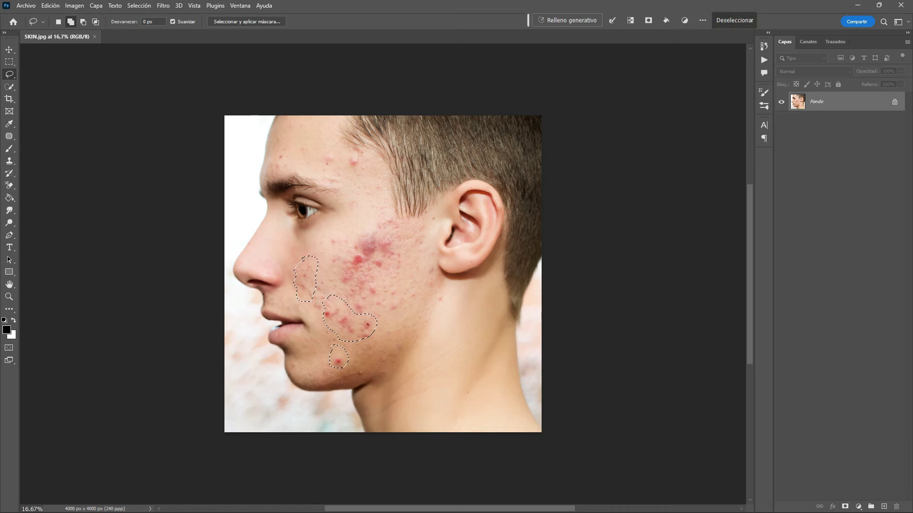
left_click_drag(411, 286, 412, 285)
mouse_move(386, 207)
left_mouse_down()
mouse_move(409, 230)
mouse_move(370, 228)
mouse_move(386, 208)
left_mouse_up()
mouse_move(357, 157)
left_mouse_down()
mouse_move(349, 171)
mouse_move(357, 156)
mouse_move(318, 161)
mouse_move(321, 149)
mouse_move(304, 137)
left_mouse_up()
left_click_drag(420, 231, 423, 228)
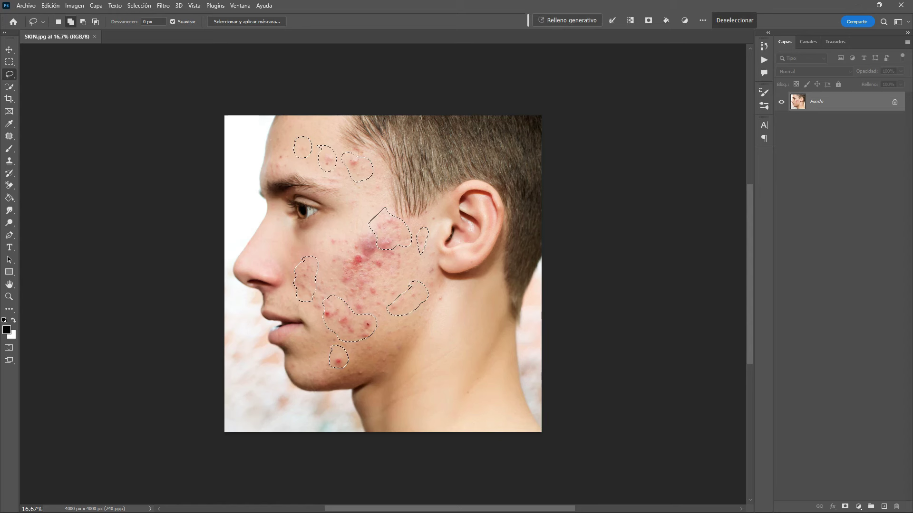
Generate a prompt-less generative fill over the selected acne and keep variation 2 of 3
left_click(568, 20)
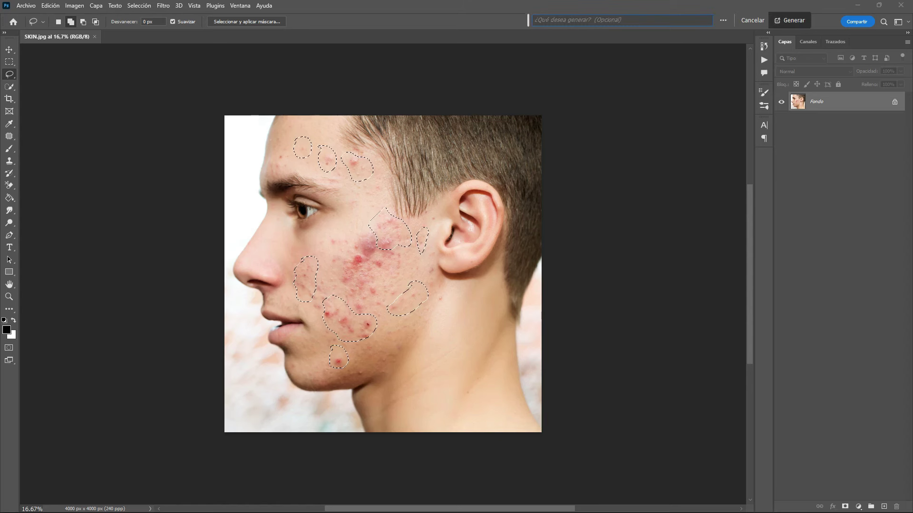
key("Return")
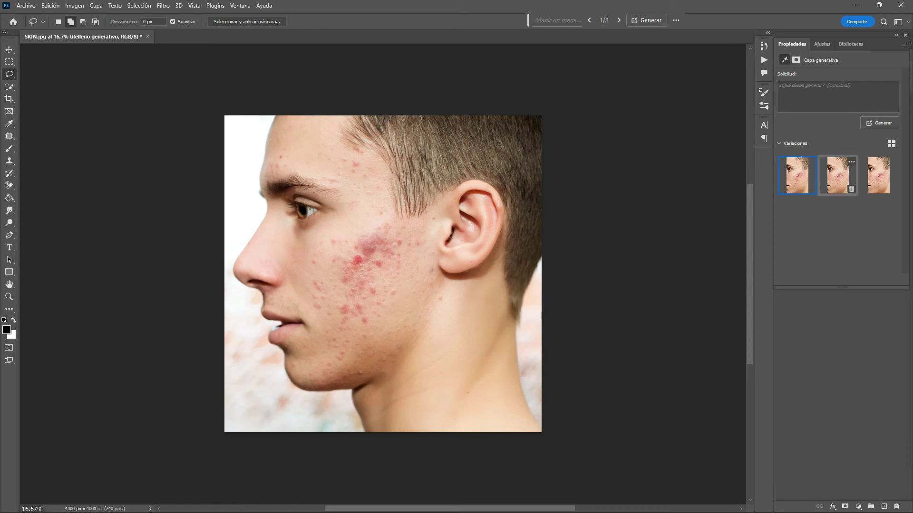
left_click(837, 175)
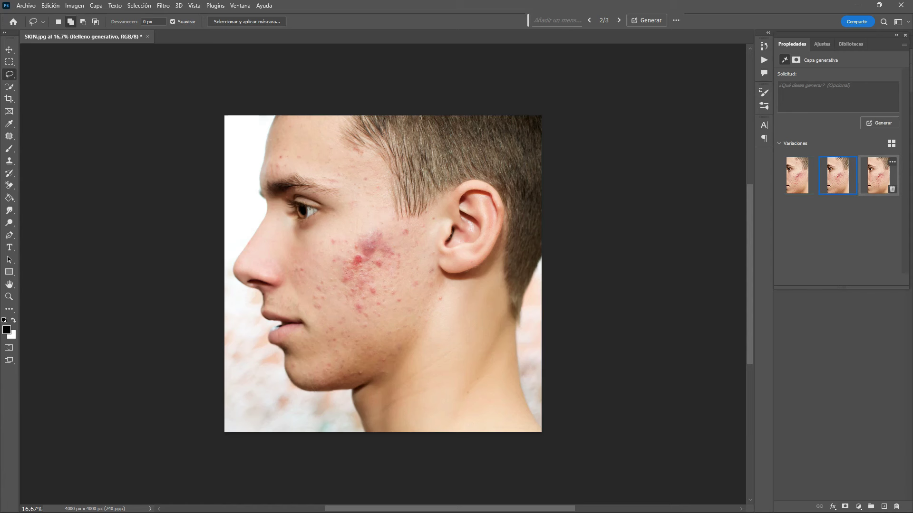
left_click(878, 175)
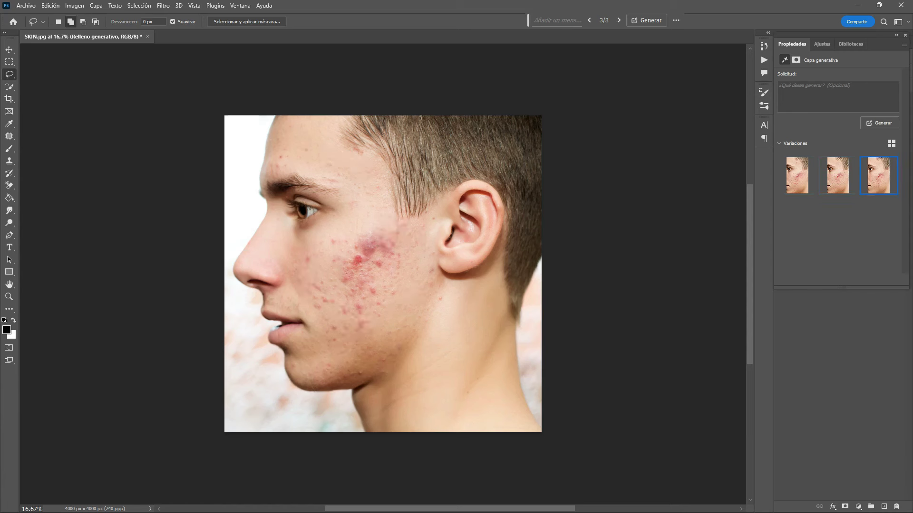
left_click(838, 175)
Close the Properties panel group and hide the Generative Fill layer to compare
left_click(904, 44)
left_click(851, 99)
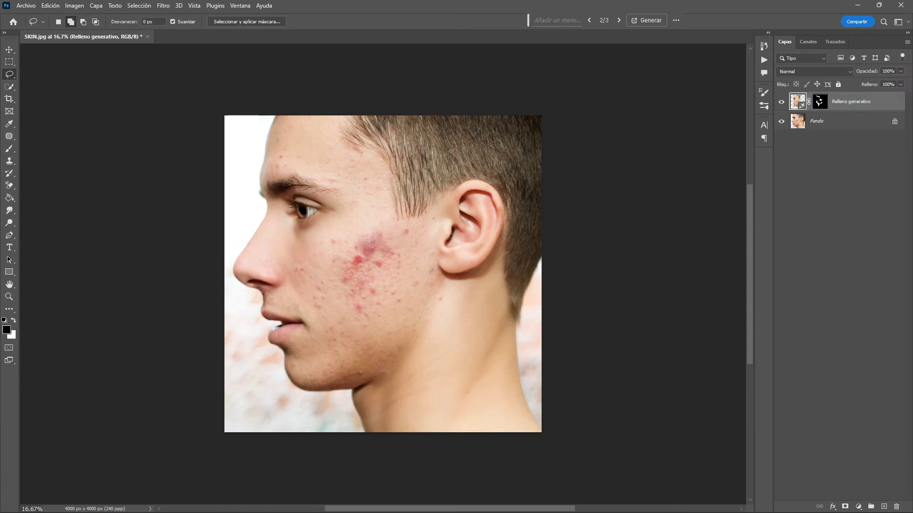
left_click(781, 101)
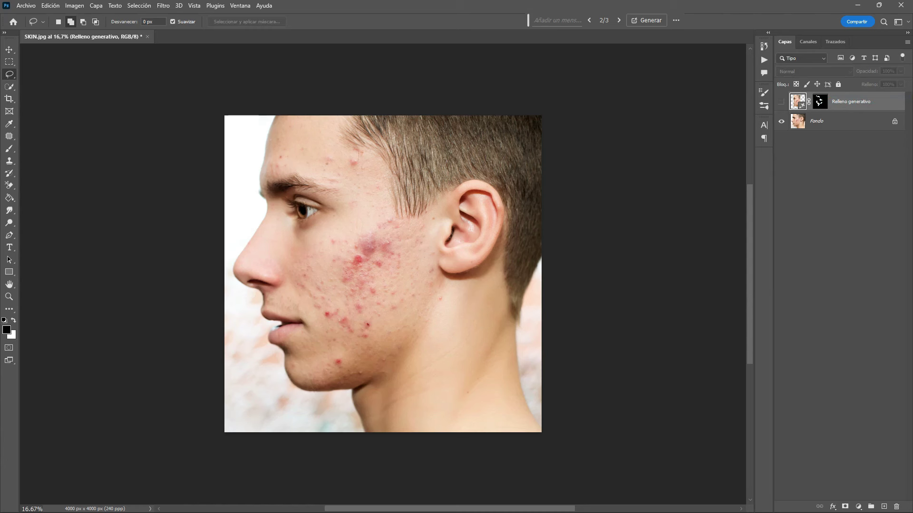
Show the Generative Fill layer again and lasso the six leftover red spots on the cheek and chin
left_click(781, 102)
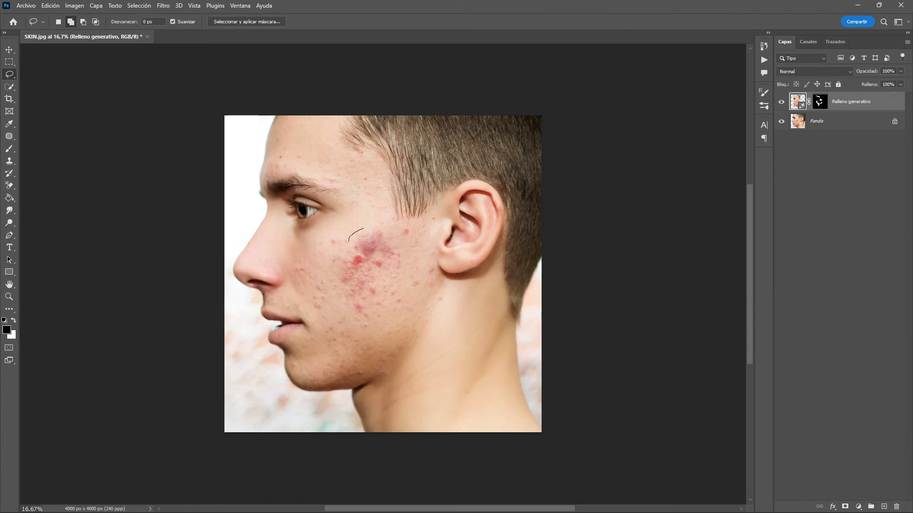
mouse_move(374, 259)
left_mouse_down()
mouse_move(391, 244)
mouse_move(367, 224)
left_mouse_up()
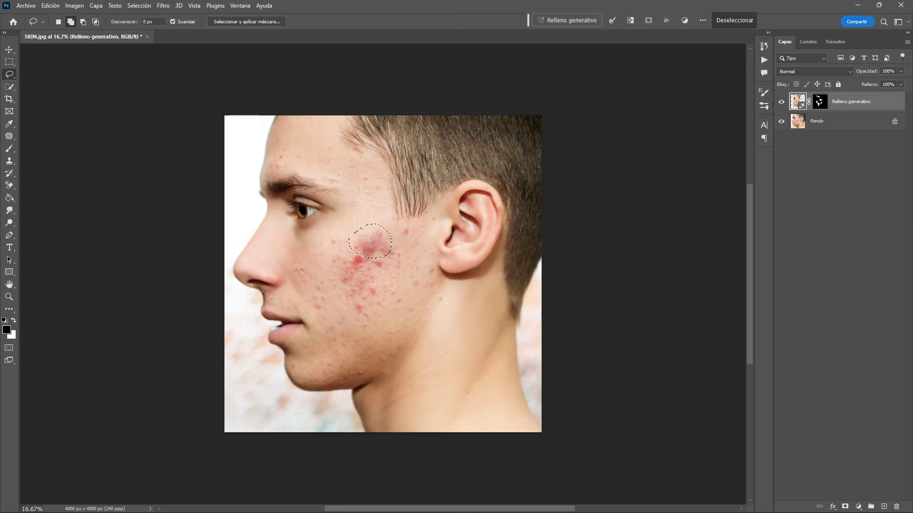
mouse_move(372, 278)
left_mouse_down()
mouse_move(363, 294)
mouse_move(373, 279)
mouse_move(391, 284)
left_mouse_up()
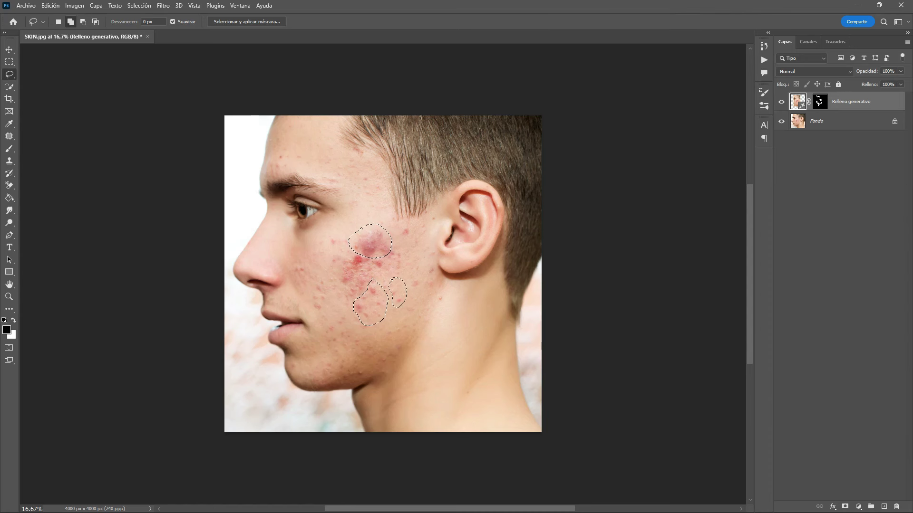
left_click_drag(415, 232, 399, 226)
left_click_drag(324, 235, 325, 235)
mouse_move(316, 281)
left_mouse_down()
mouse_move(310, 290)
mouse_move(316, 274)
left_mouse_up()
left_click_drag(354, 370, 355, 375)
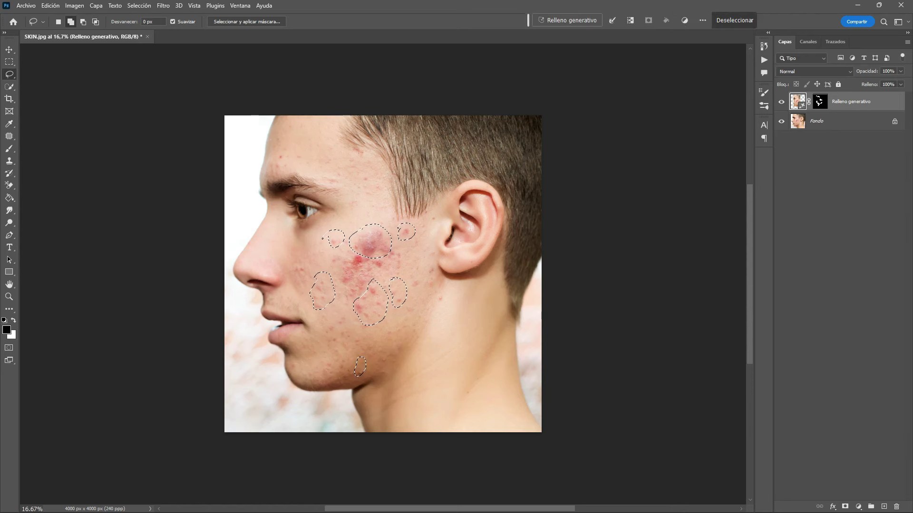
Generate a prompt-less fill over the new selection and keep variation 3 of 3
left_click(568, 20)
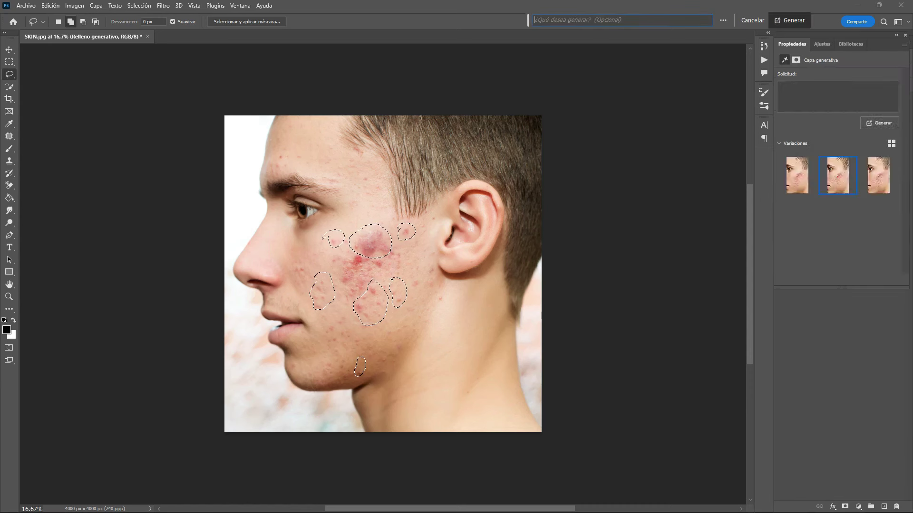
key("Return")
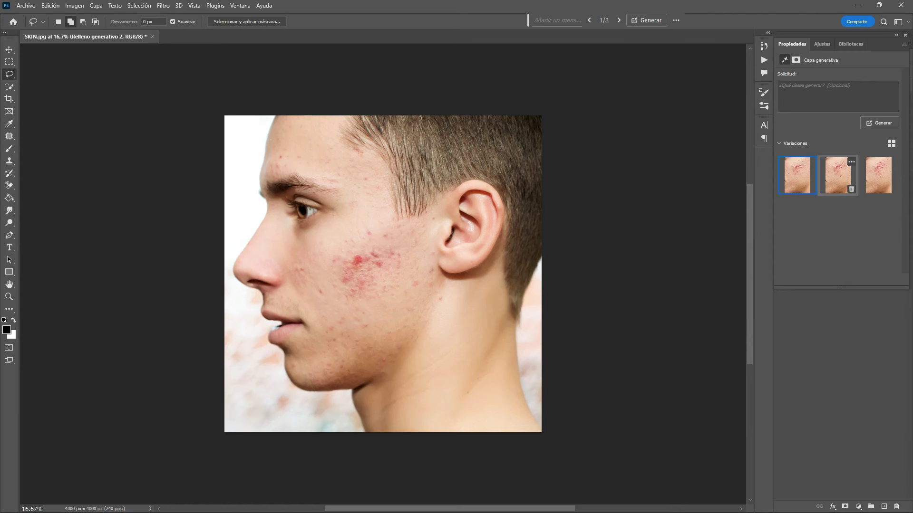
left_click(838, 175)
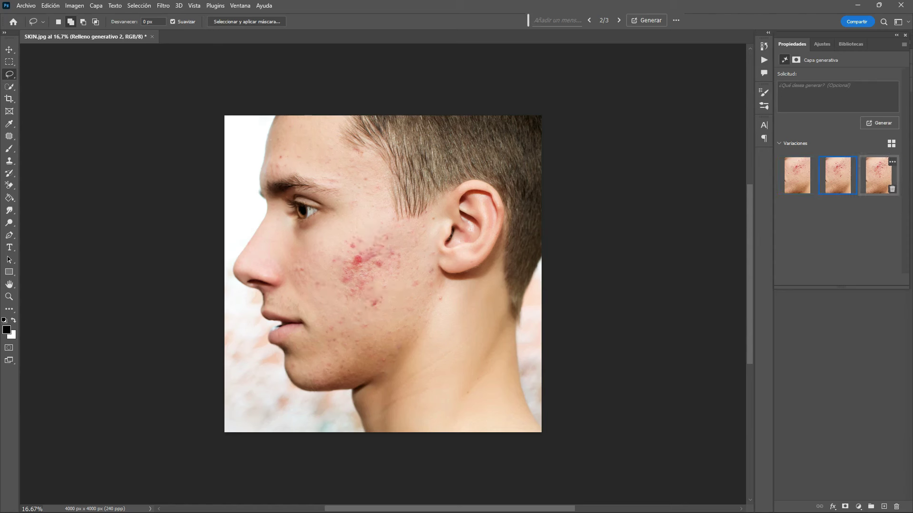
left_click(878, 176)
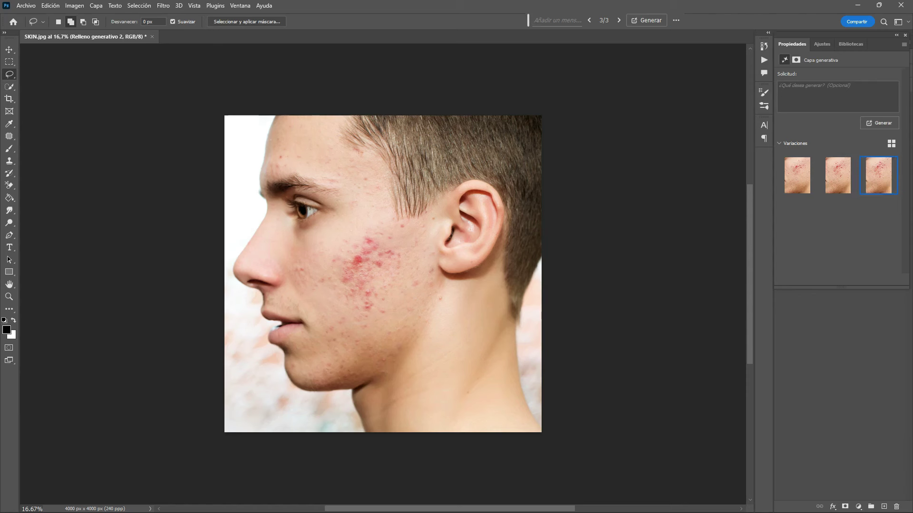
Close the Properties panel group and toggle the new fill layer off and on to compare
left_click(903, 44)
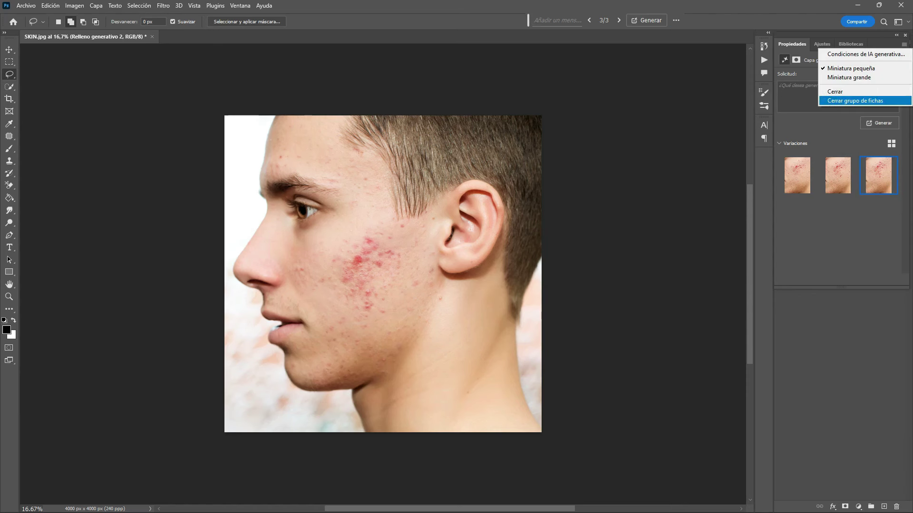
left_click(855, 100)
left_click(781, 102)
left_click(782, 102)
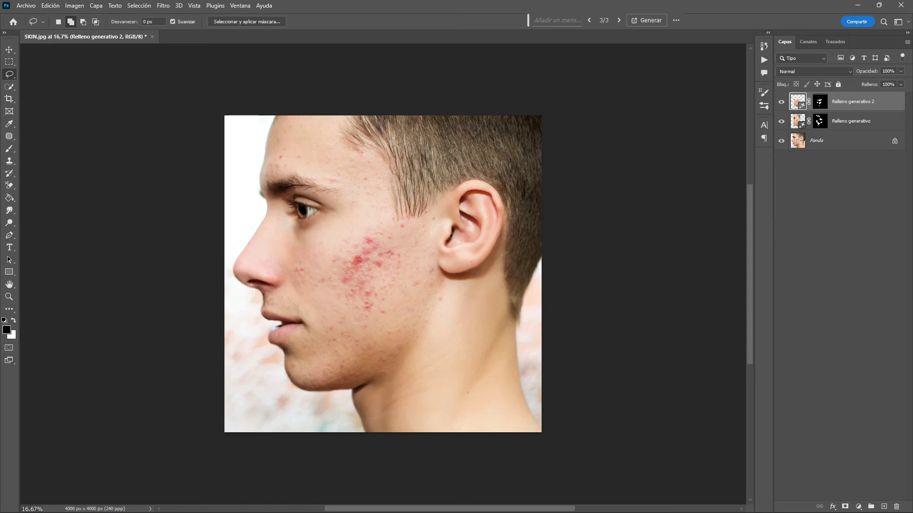
Lasso the large red cheek patch in three pieces and bring up the Generative Fill prompt
mouse_move(357, 244)
left_mouse_down()
mouse_move(337, 285)
mouse_move(369, 303)
mouse_move(405, 260)
mouse_move(383, 222)
mouse_move(360, 233)
left_mouse_up()
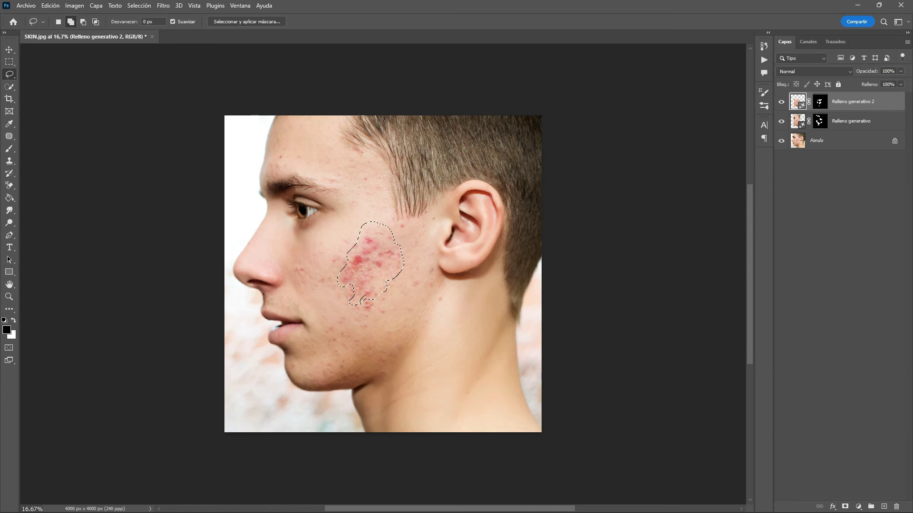
mouse_move(373, 299)
left_mouse_down()
mouse_move(363, 300)
mouse_move(386, 307)
left_mouse_up()
mouse_move(334, 251)
left_mouse_down()
mouse_move(332, 259)
mouse_move(356, 239)
left_mouse_up()
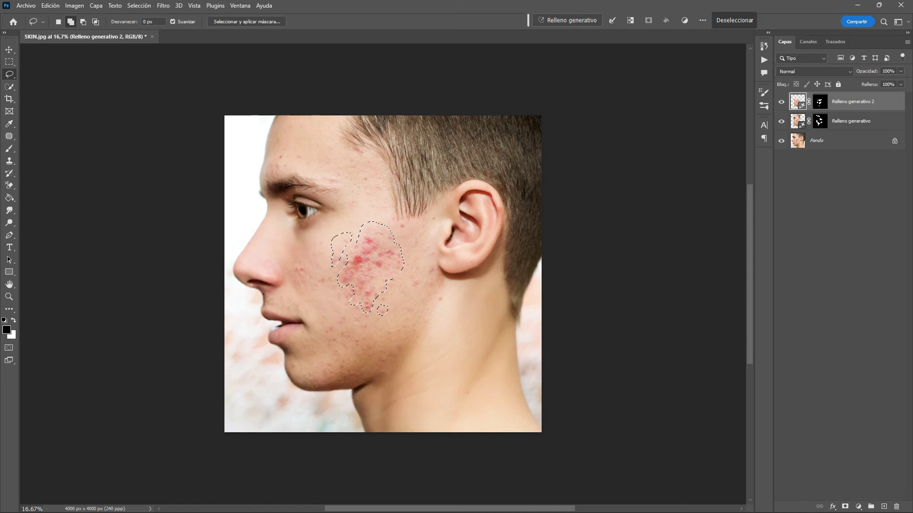
left_click(568, 20)
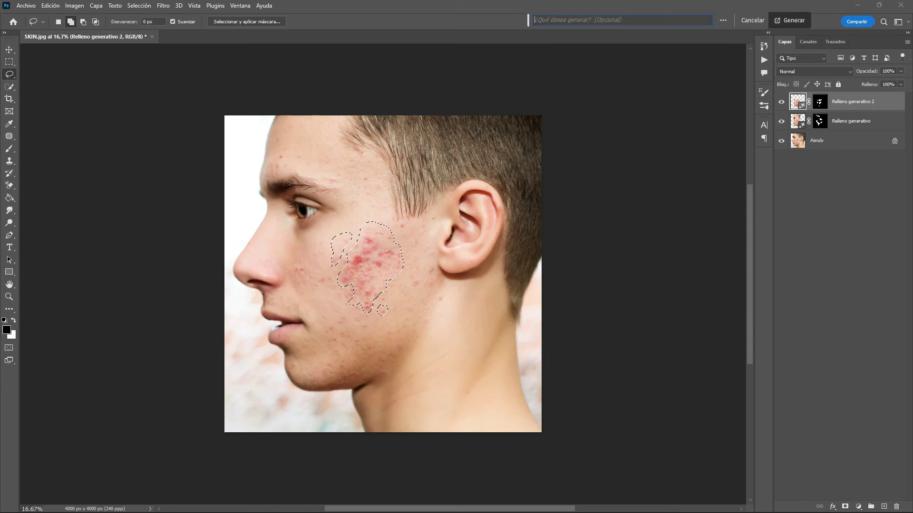
Generate a prompt-less fill over the cheek patch, keep variation 2 of 3, and close Properties
key("Return")
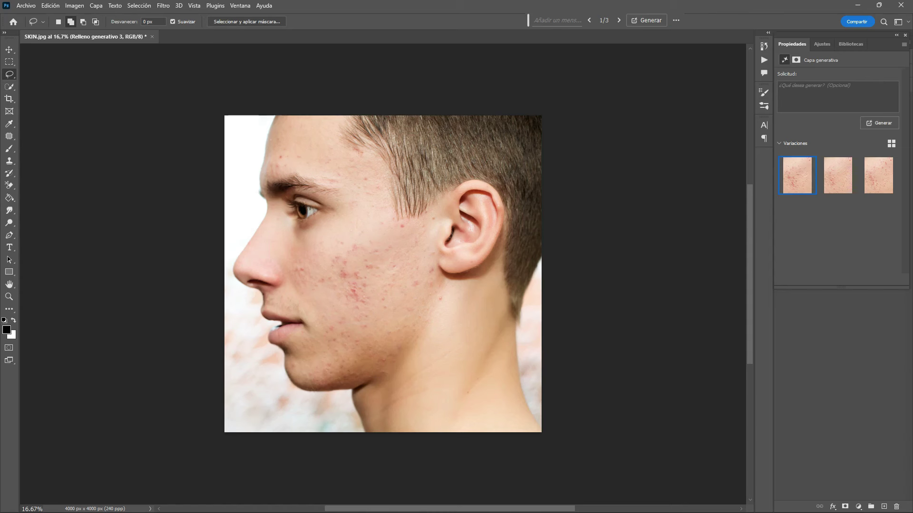
left_click(838, 175)
mouse_move(879, 176)
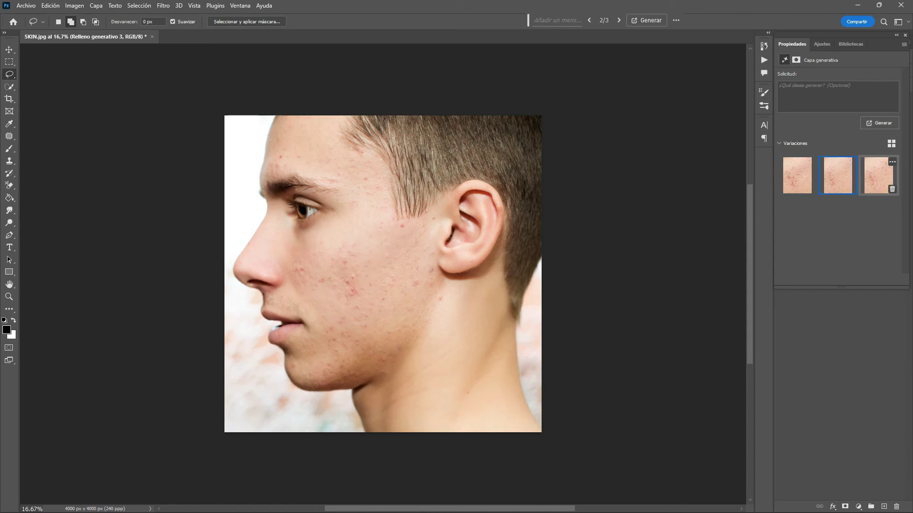
left_click(878, 176)
left_click(838, 175)
left_click(904, 44)
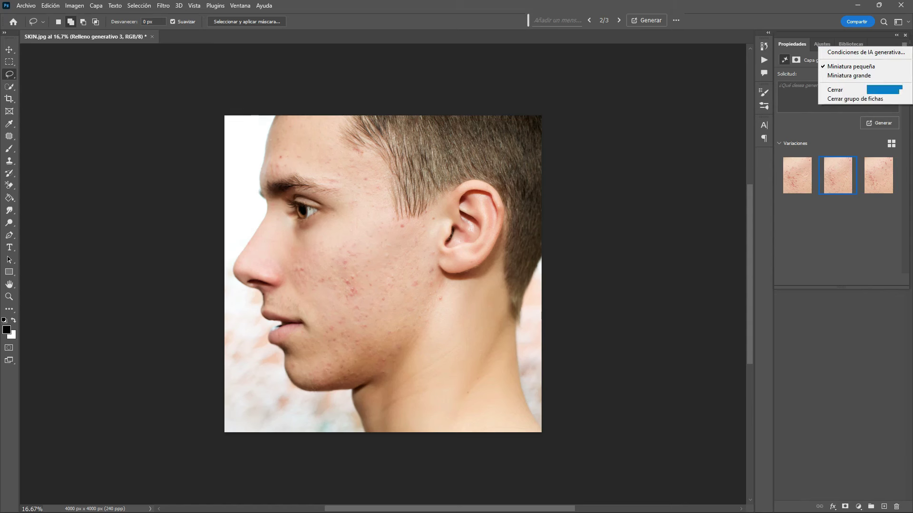
left_click(865, 100)
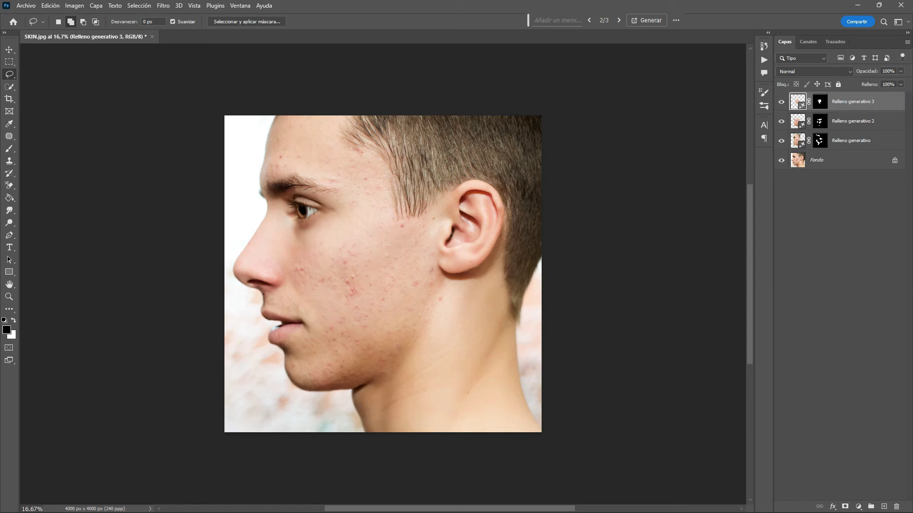
Group the three Generative Fill layers and name the group 'RELLENO GENERATIVO DE LA PIEL'
key("alt+shift+bracketleft")
key("alt+shift+bracketleft")
key("ctrl+g")
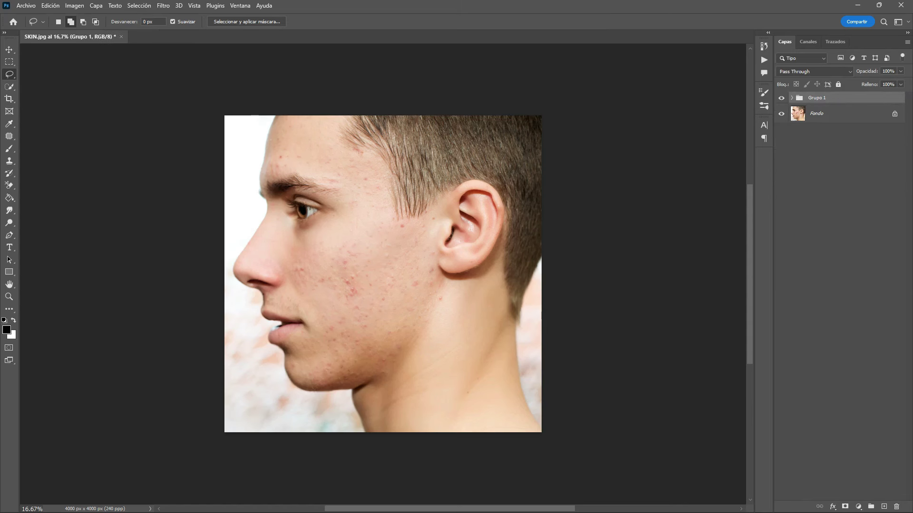
double_click(817, 97)
type("RE")
type("LLENO GENERATIVO DE LA PIEL")
key("Return")
Make the skin-fill group visible again and stamp all visible layers into new layer Capa 1
key("ctrl+comma")
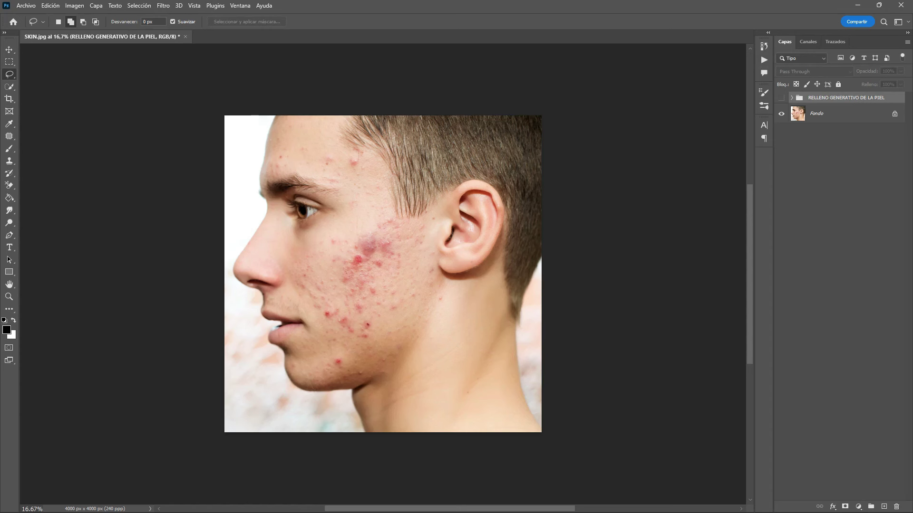
key("ctrl+comma")
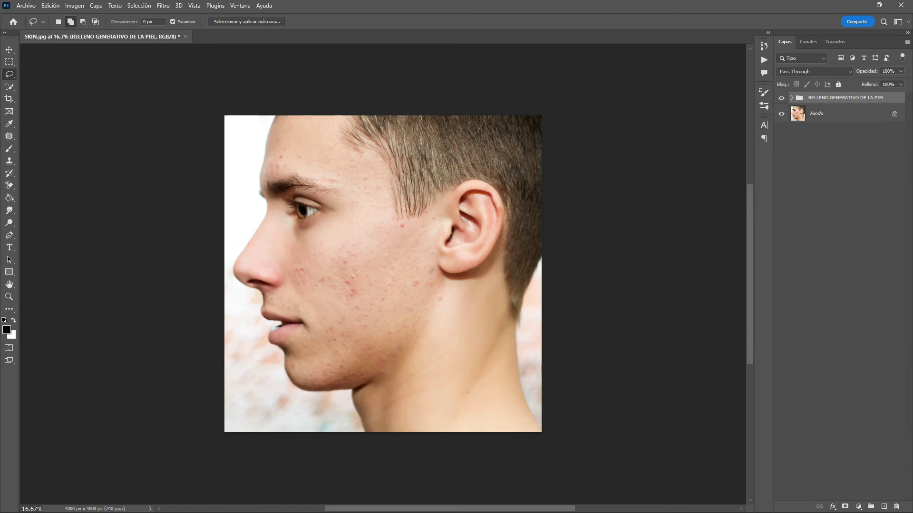
key("ctrl+shift+alt+e")
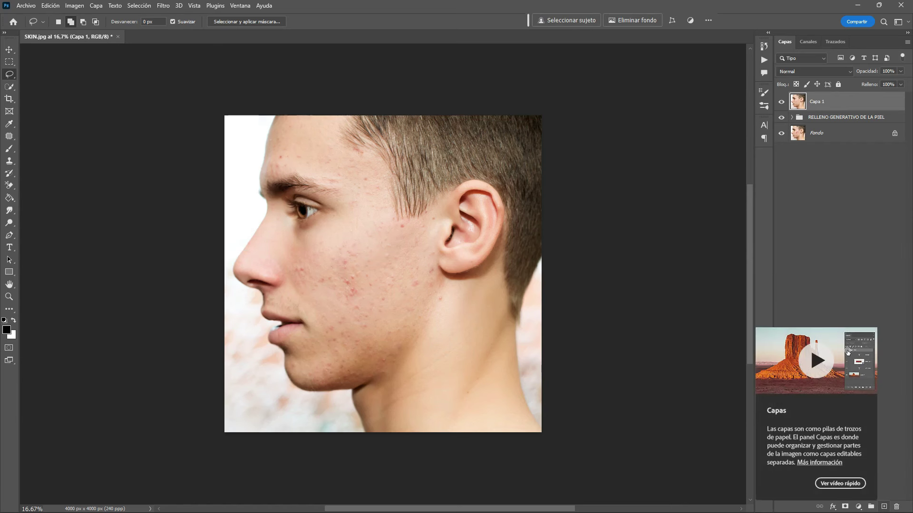
Add an empty layer Capa 2 and a default Blanco y negro adjustment layer
left_click(884, 506)
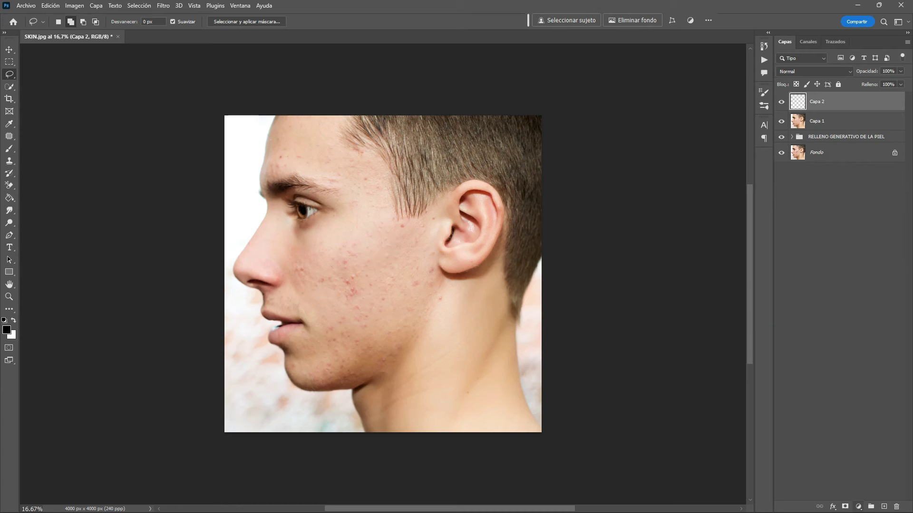
left_click(858, 506)
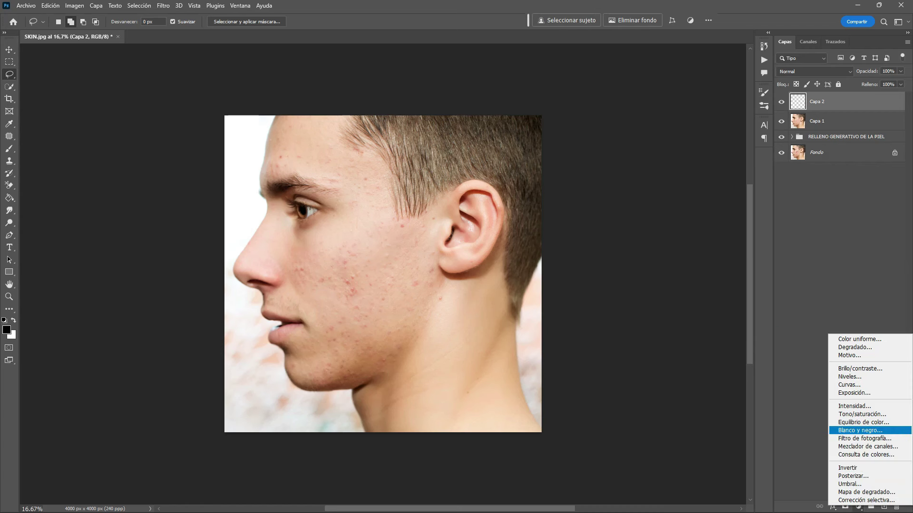
left_click(859, 431)
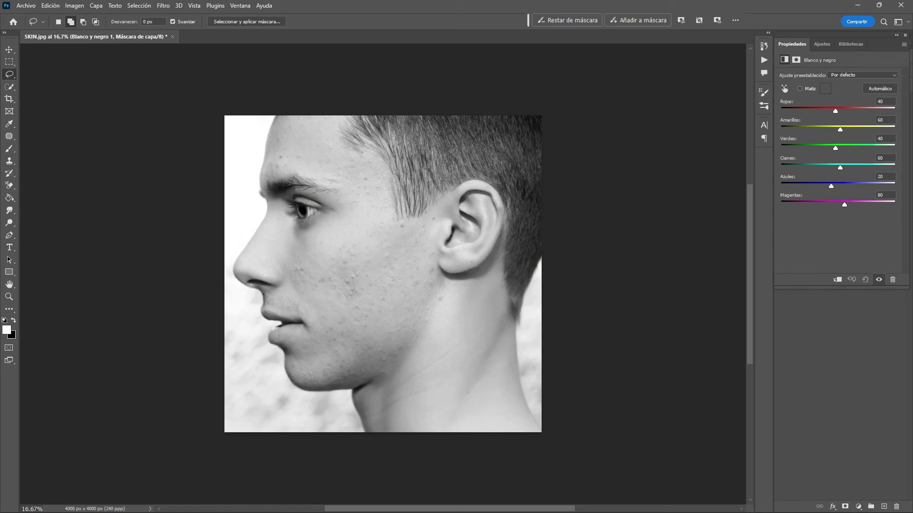
Set the Blanco y negro Rojos to -104 and Amarillos to 100, then close the Properties group
left_click_drag(835, 111, 800, 111)
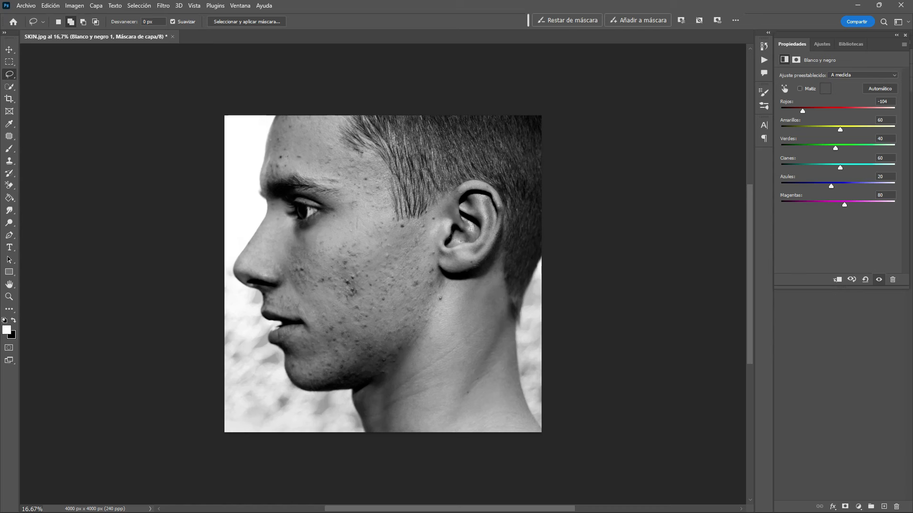
left_click_drag(840, 129, 849, 130)
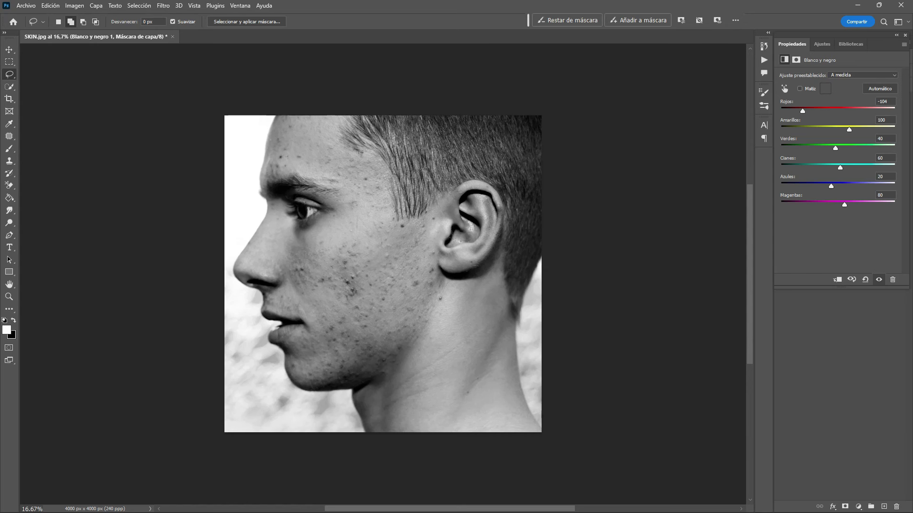
left_click(904, 44)
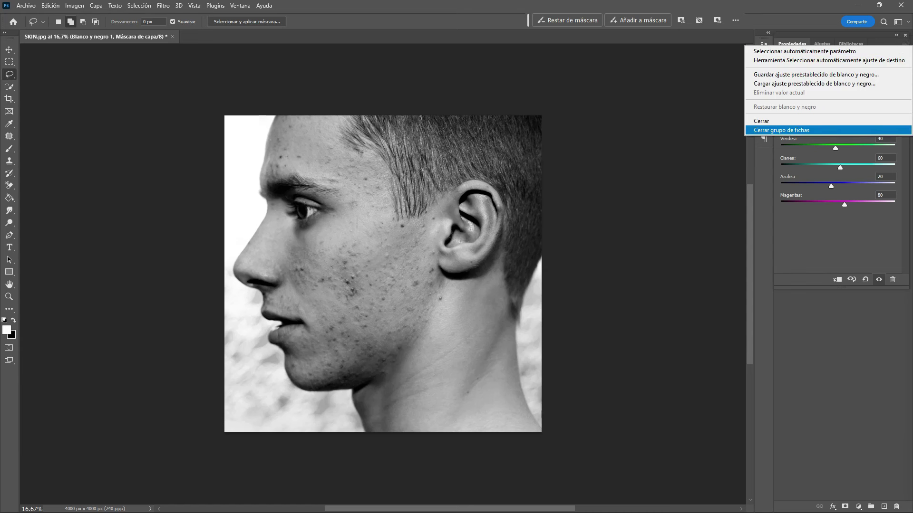
left_click(844, 131)
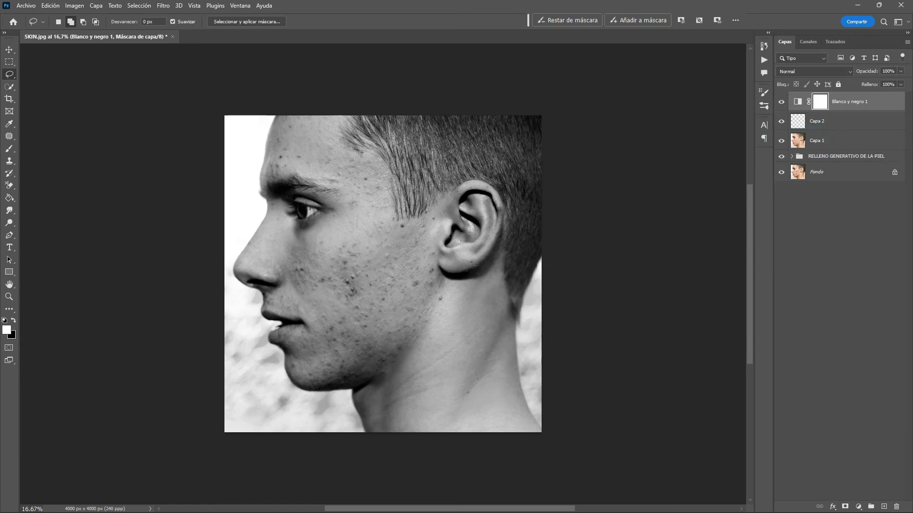
Make Capa 2 active, choose the Remove tool, and zoom in to 25% on the face
key("alt+bracketleft")
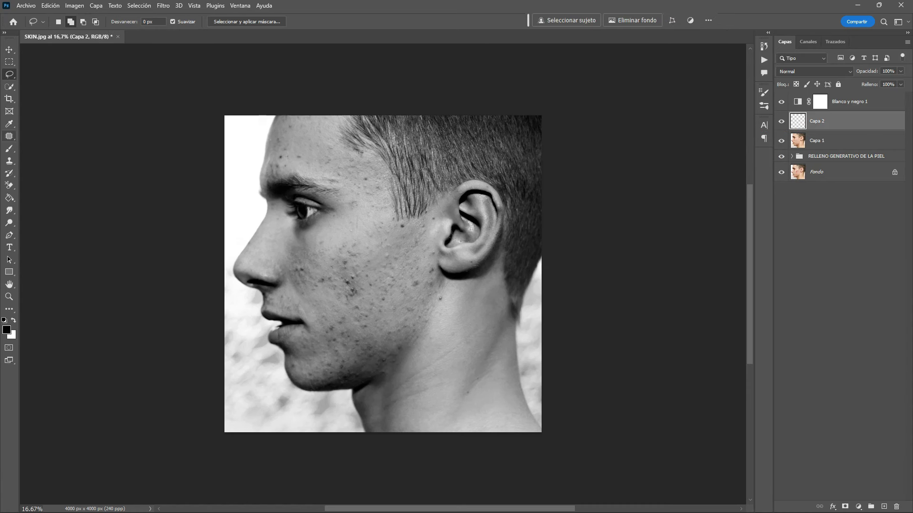
left_click(10, 136)
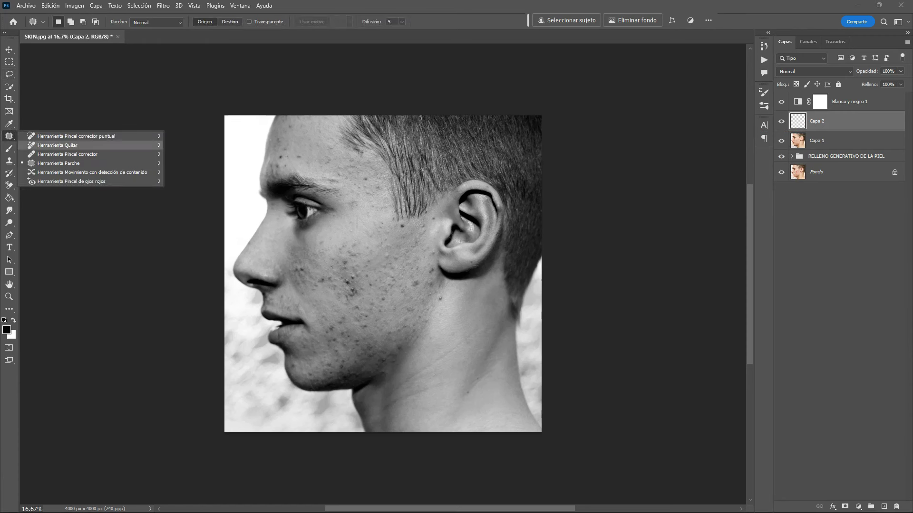
left_click(70, 145)
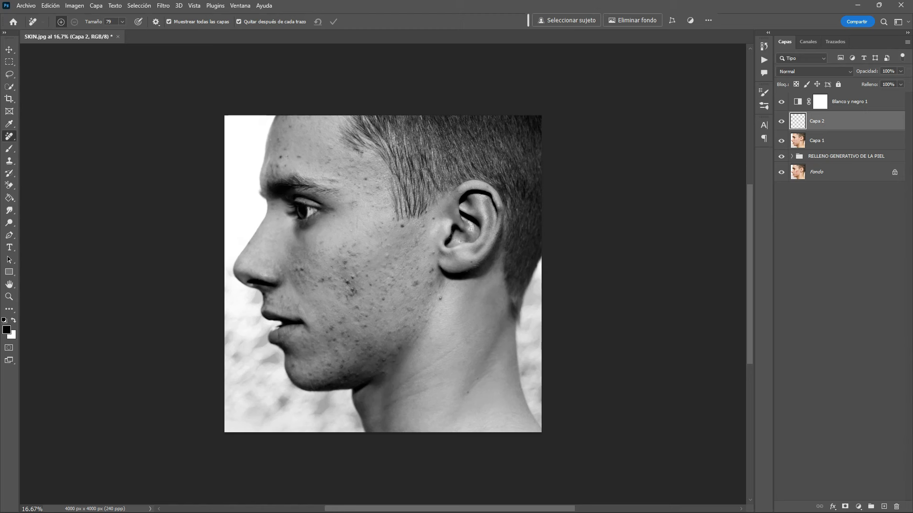
key("z")
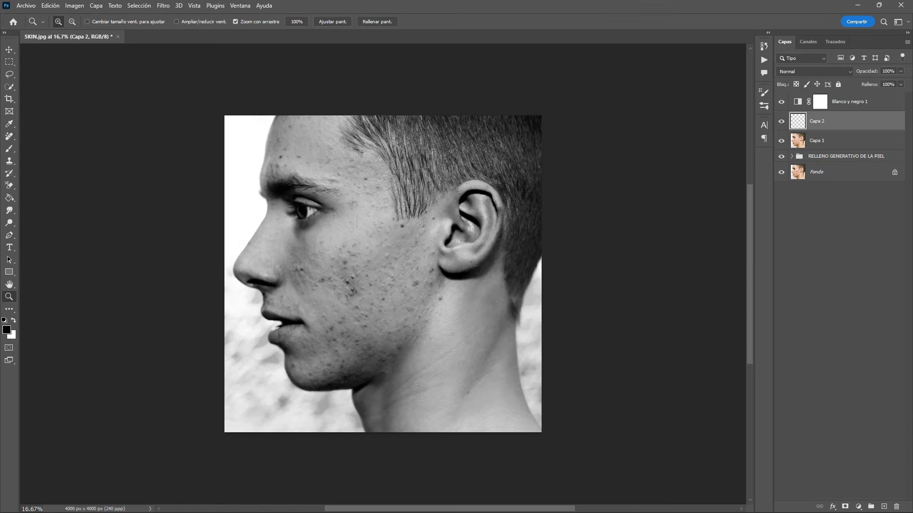
key("ctrl+plus")
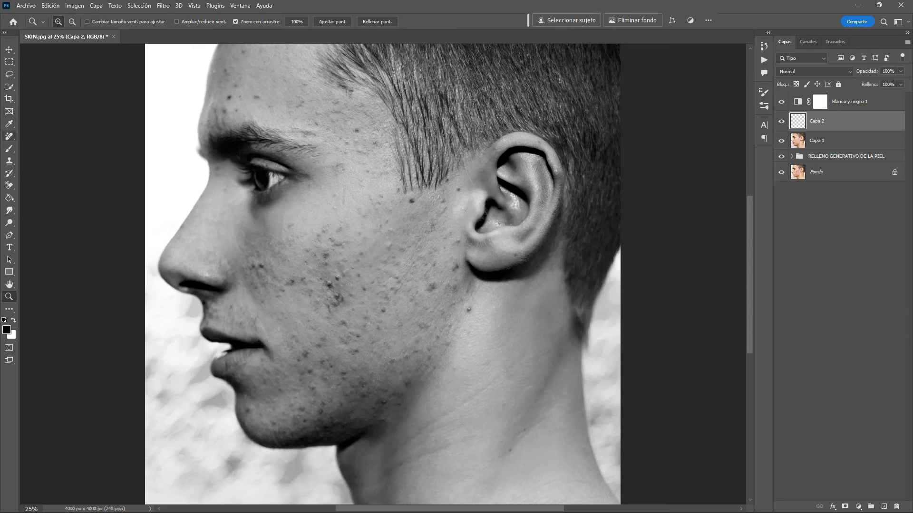
Heal the blemishes on the jaw near the ear, the lower cheek and the chin onto Capa 2
left_click(10, 137)
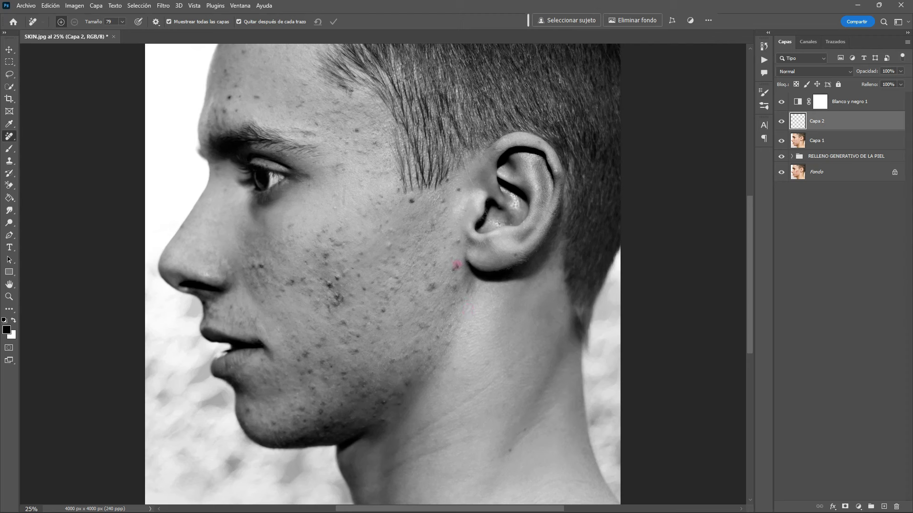
left_click(433, 286)
left_click(340, 275)
left_click(308, 350)
left_click(406, 382)
left_click(365, 395)
left_click(342, 375)
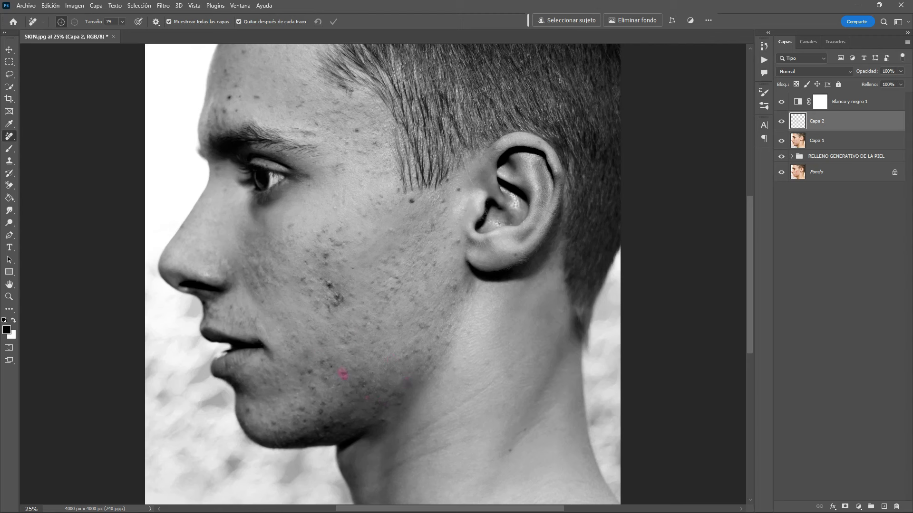
left_click(309, 370)
left_click(321, 410)
Heal the dark cheek blemish, the other cheek spots, and spots in front of the ear and on the temple
left_click(335, 294)
left_click(339, 298)
left_click(336, 300)
left_click(323, 261)
left_click(339, 230)
left_click(330, 291)
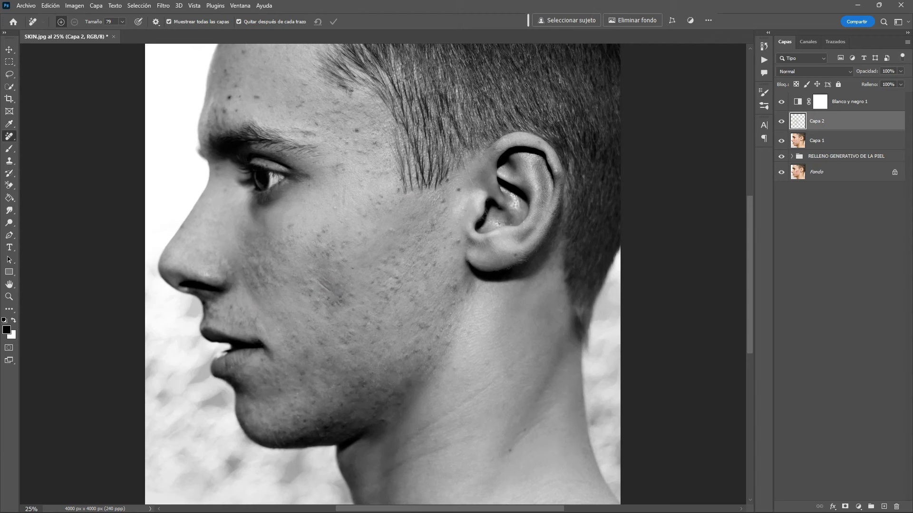
left_click(443, 211)
left_click(346, 140)
left_click(341, 167)
Heal the blemishes on the forehead, above the brow and on the temple
scroll(383, 314, "up", 4)
scroll(382, 313, "up", 1)
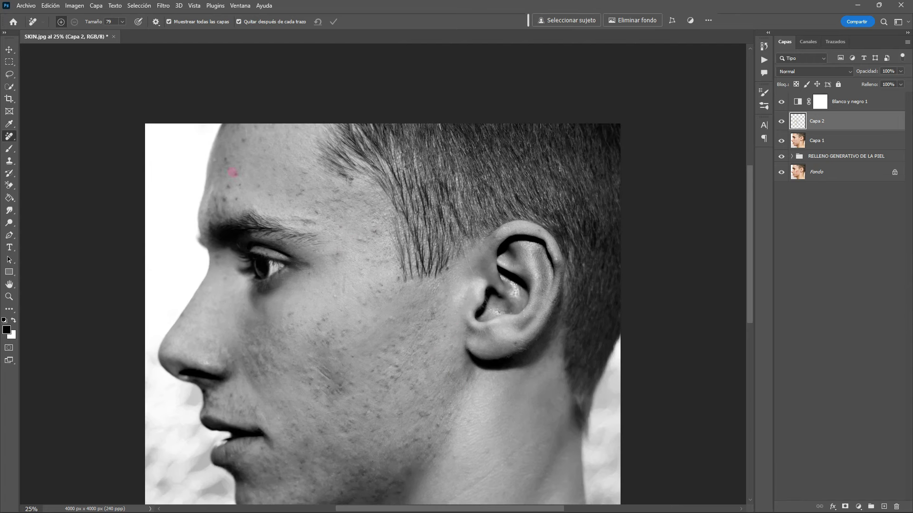
left_click(221, 196)
left_click(224, 199)
left_click(225, 160)
left_click(316, 209)
left_click(287, 168)
left_click(373, 230)
left_click(362, 239)
left_click(334, 298)
Heal the remaining spots on the cheek, the chin and near the ear
scroll(382, 285, "down", 3)
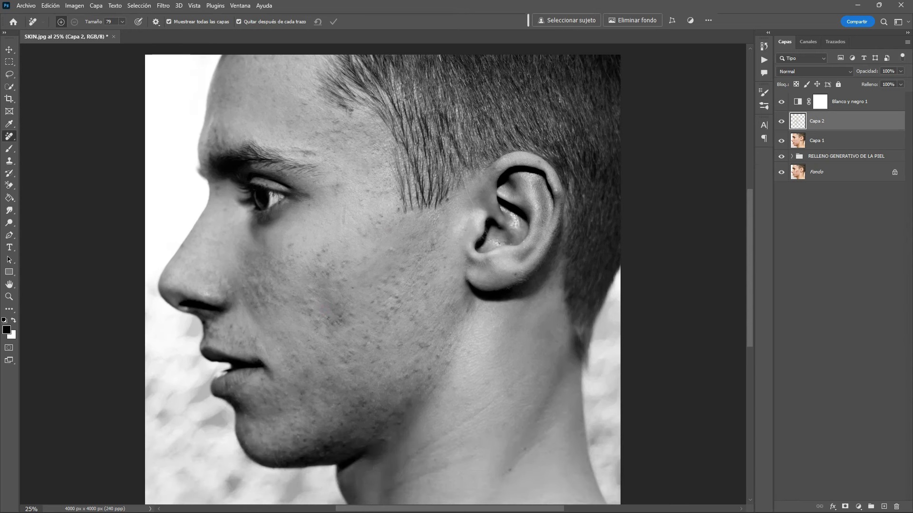
left_click(397, 296)
left_click(340, 426)
left_click(306, 439)
left_click(437, 244)
left_click(323, 249)
left_click(293, 244)
Hide Blanco y negro 1 to see the colour portrait, then undo a mistaken layer rename
left_click(782, 101)
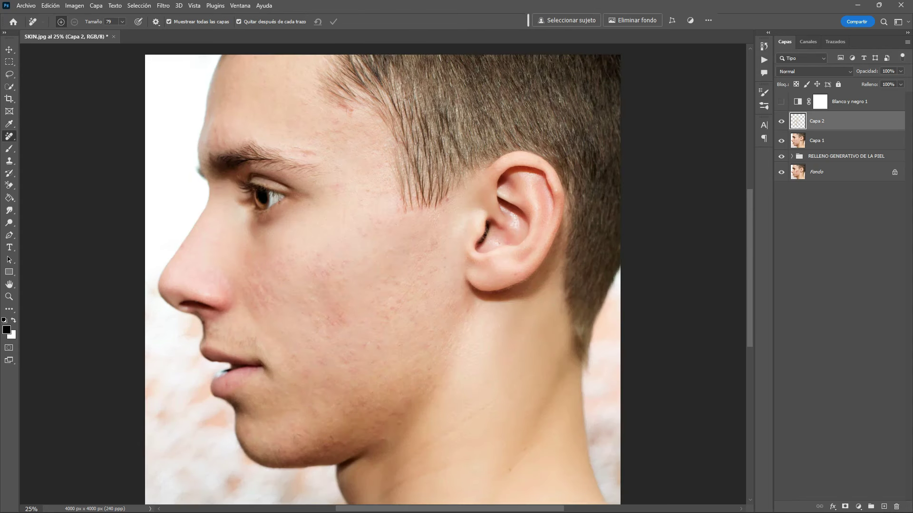
double_click(816, 121)
type("a")
key("Tab")
type("qui")
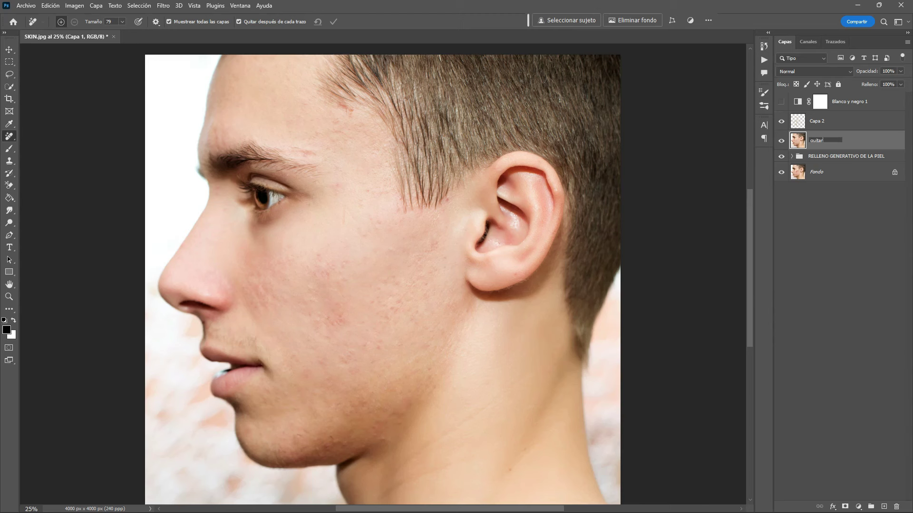
key("Return")
key("ctrl+z")
Name Capa 2 'QUITAR IMPERFECCIONES' and Capa 1 'COBINAR CAPAS', leaving QUITAR IMPERFECCIONES active
double_click(818, 121)
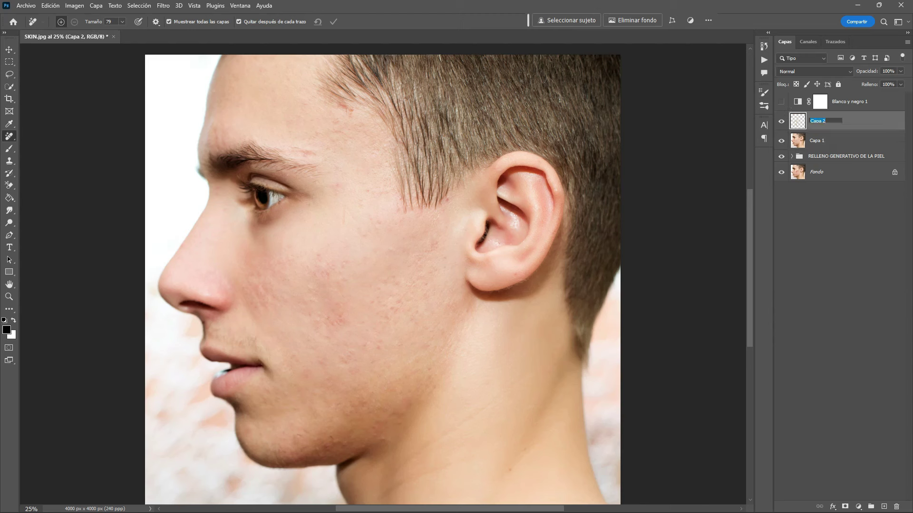
type("QUITAR IM")
type("PERFECCIONES")
key("Return")
double_click(816, 141)
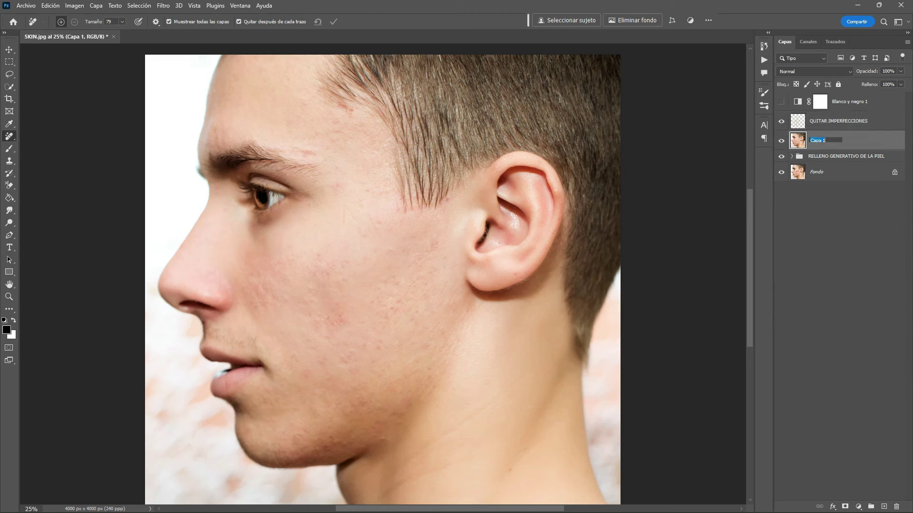
type("COBINAR CAPAS")
key("Return")
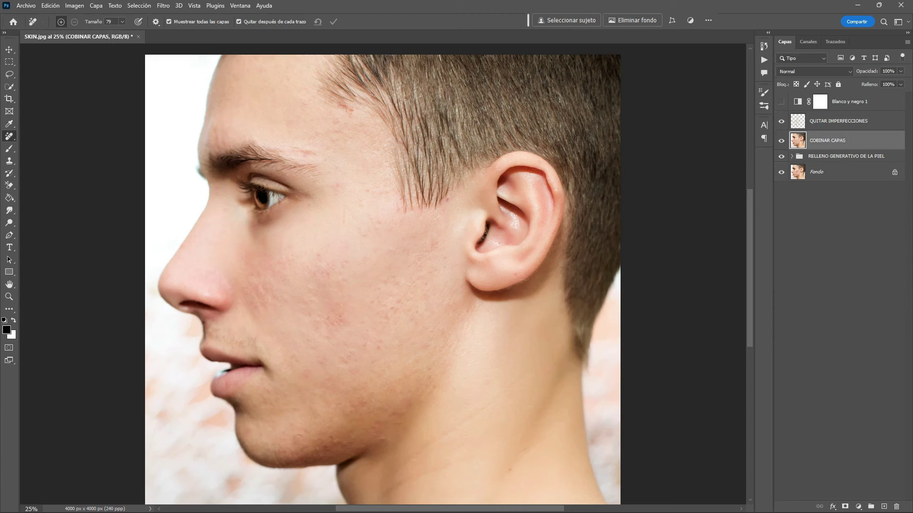
key("alt+bracketright")
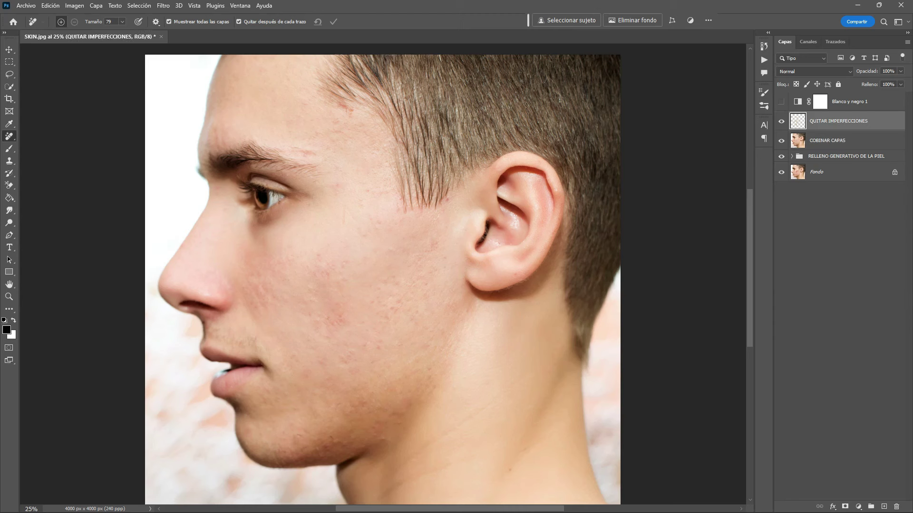
Compare before and after by toggling QUITAR IMPERFECCIONES, then show Blanco y negro 1 again
left_click(781, 122)
left_click(781, 122)
left_click(781, 121)
left_click(781, 121)
left_click(781, 102)
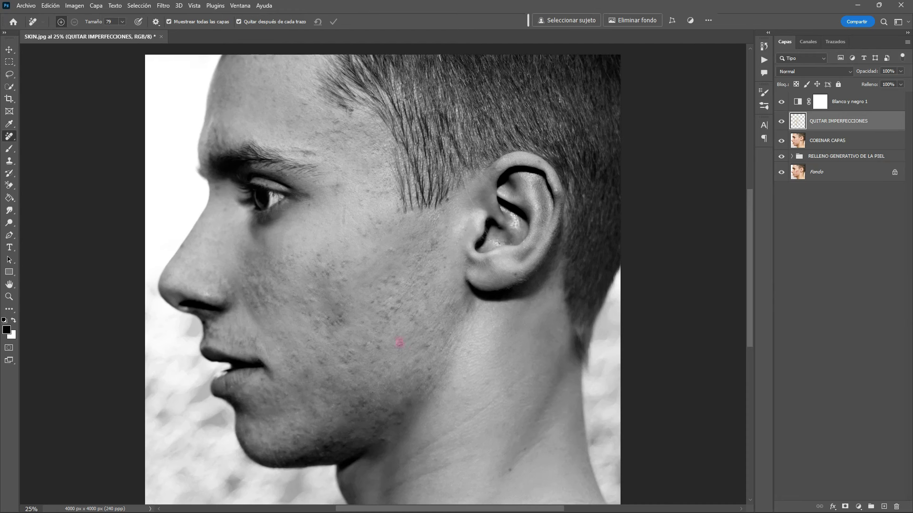
Heal the spots on the lower cheek and along the jaw
left_click(434, 329)
left_click(398, 423)
left_click(386, 438)
left_click(371, 435)
left_click(345, 440)
left_click(319, 449)
Heal the spots on the temple and the upper cheek
left_click(362, 181)
left_click(338, 162)
left_click(321, 132)
left_click(295, 145)
left_click(323, 135)
left_click(345, 209)
left_click(362, 232)
left_click(316, 252)
Hide Blanco y negro 1, stamp the visible layers into a new Capa 1, and make it a smart object
left_click(781, 101)
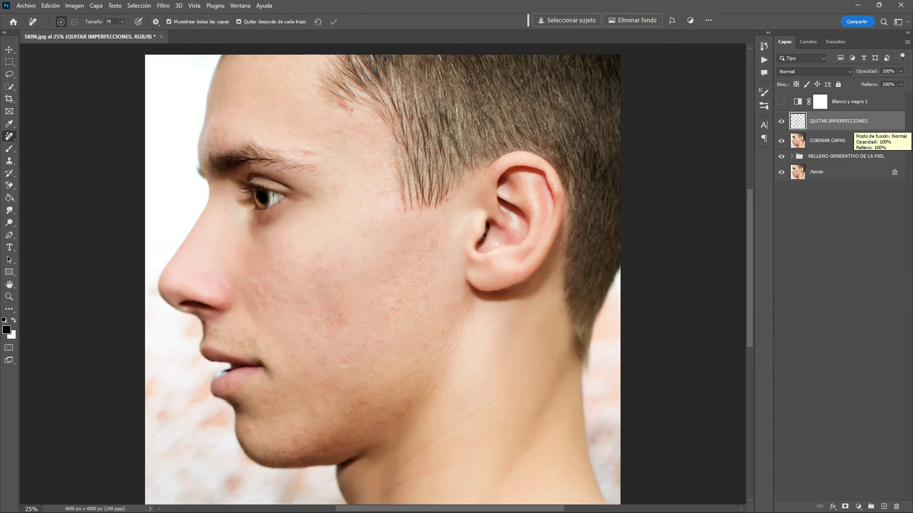
key("ctrl+shift+alt+e")
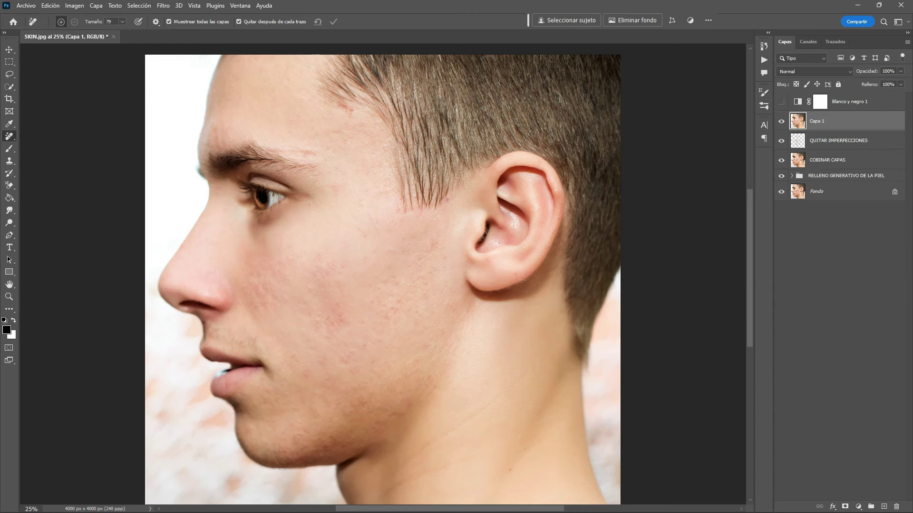
right_click(851, 122)
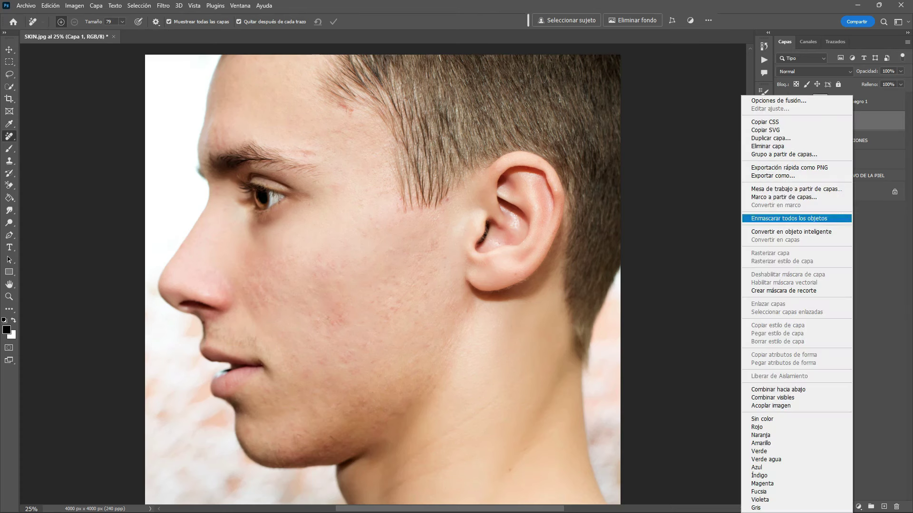
left_click(808, 231)
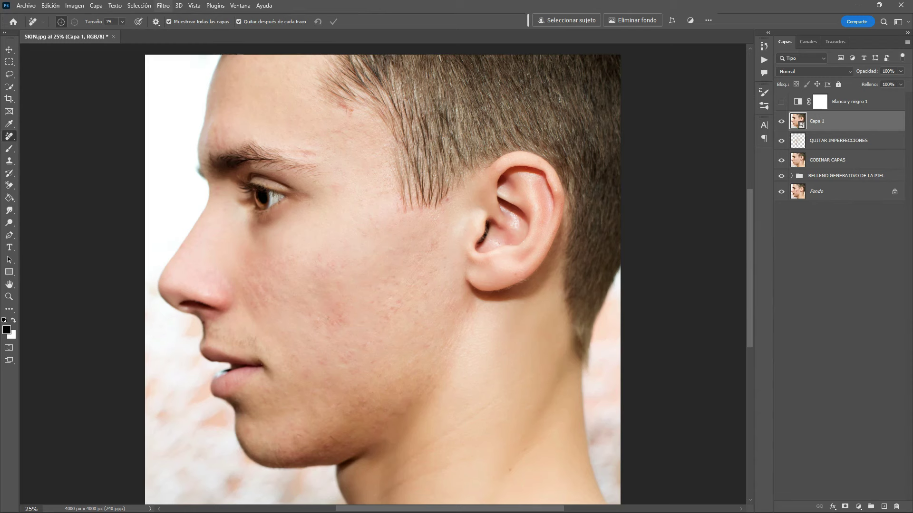
left_click(164, 6)
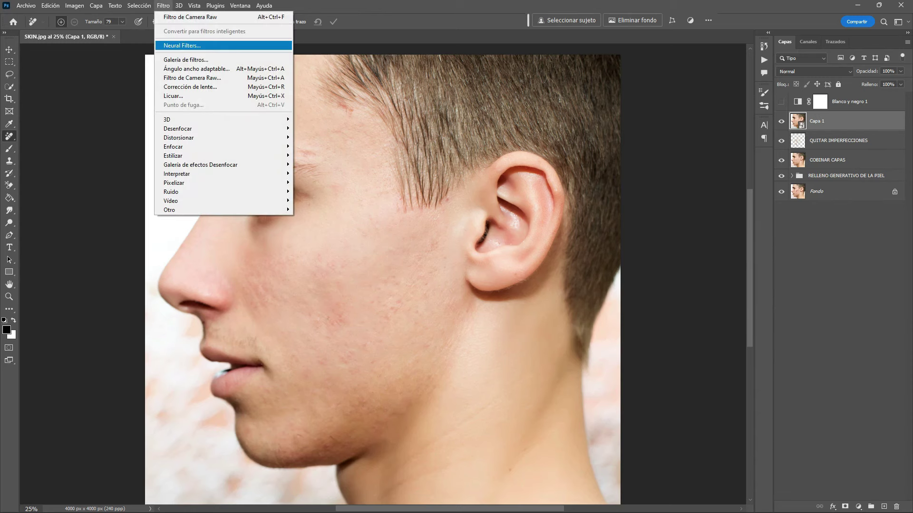
Turn on Neural Filters Suavizar la piel for Capa 1 and lower Suavizado to -18
left_click(182, 45)
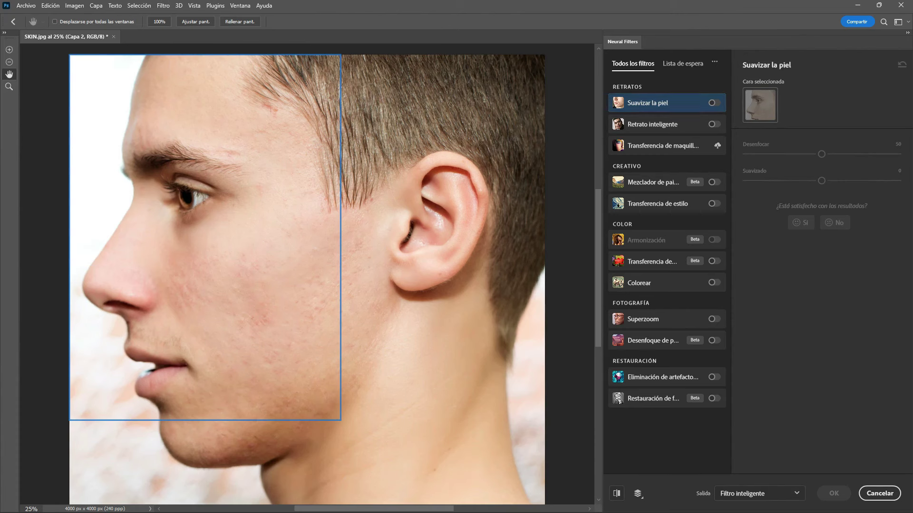
left_click(714, 103)
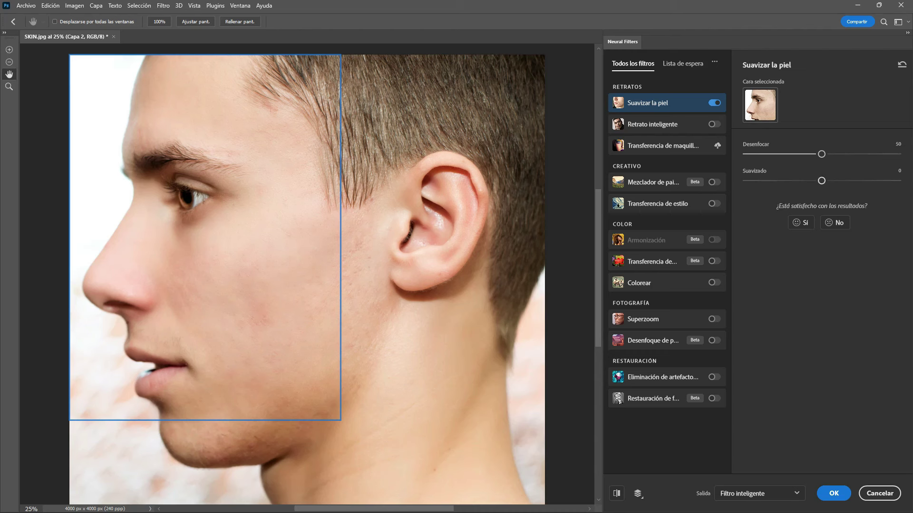
left_click_drag(821, 181, 793, 180)
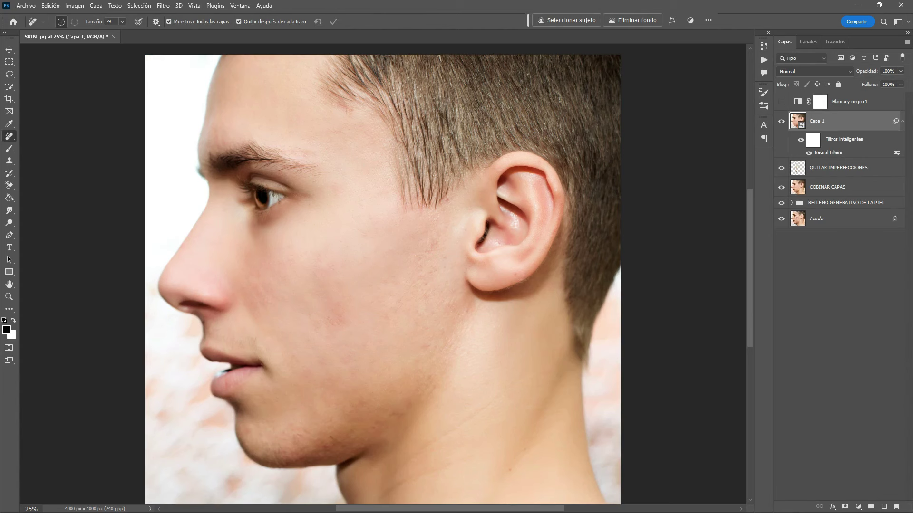
Give the Neural Filters smart-object layer the name 'SUAVIZADO FILTRO NEURONAL'
double_click(817, 121)
type("SUAVIZA")
type("DO FI")
type("LTRO NEURONAL")
key("Return")
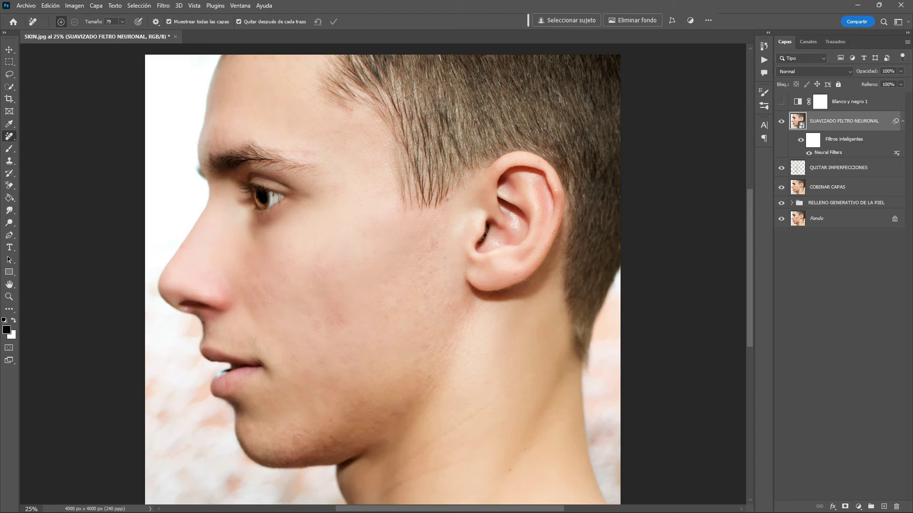
Hide the smoothing on SUAVIZADO FILTRO NEURONAL with an inverted, black layer mask
left_click(844, 506)
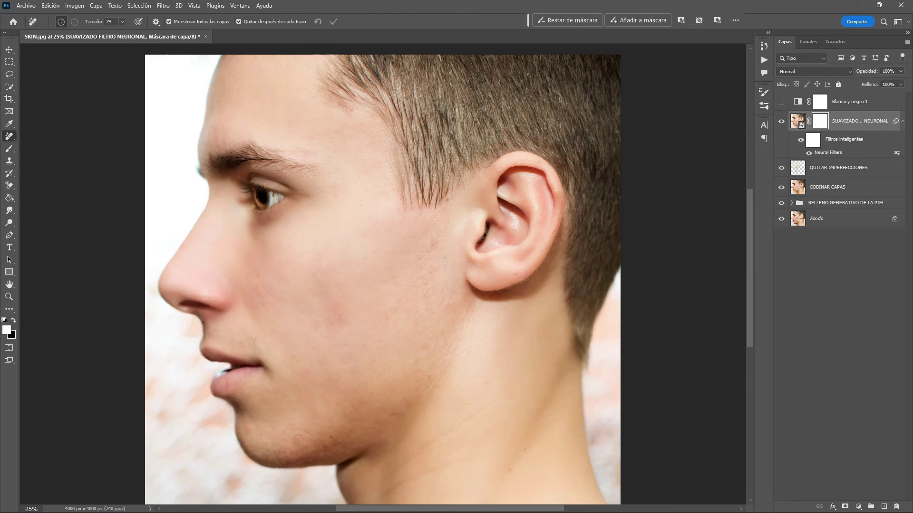
key("ctrl+i")
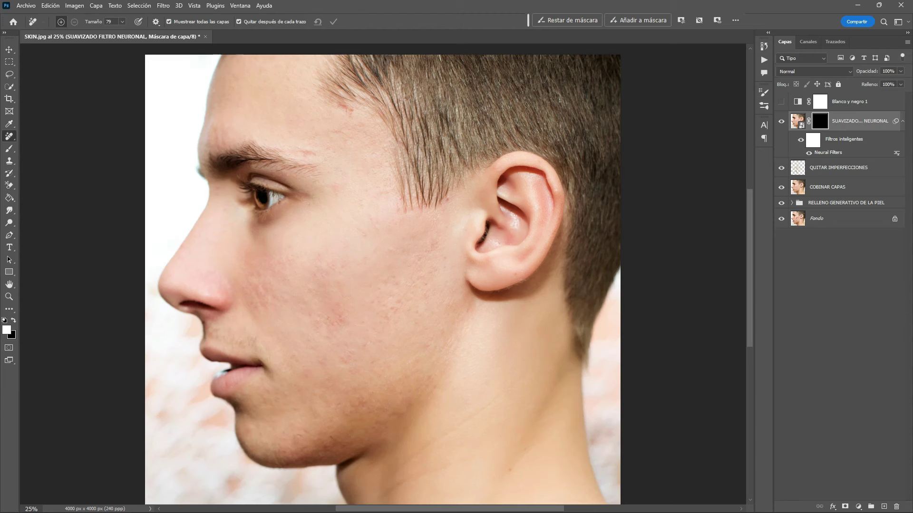
key("b")
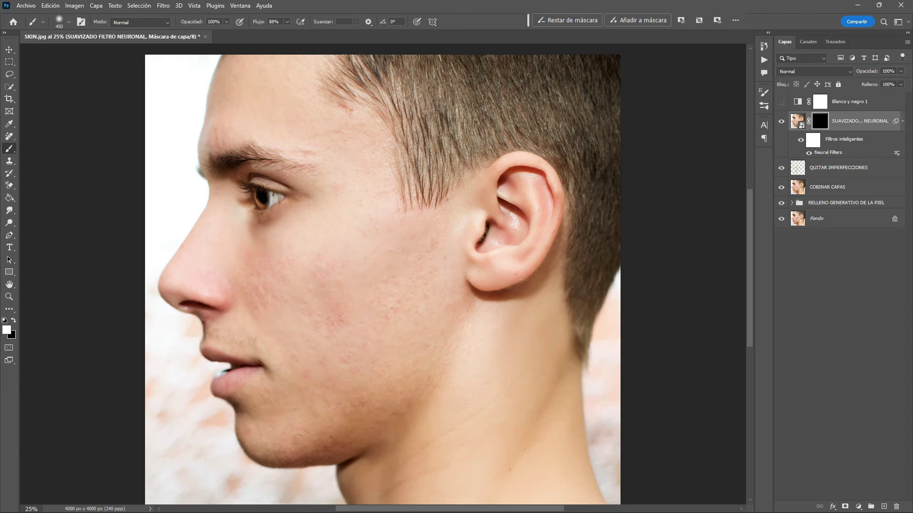
Set the brush flow to 50% and paint white on the mask over the face and neck skin
left_click(287, 22)
left_click_drag(287, 32, 271, 32)
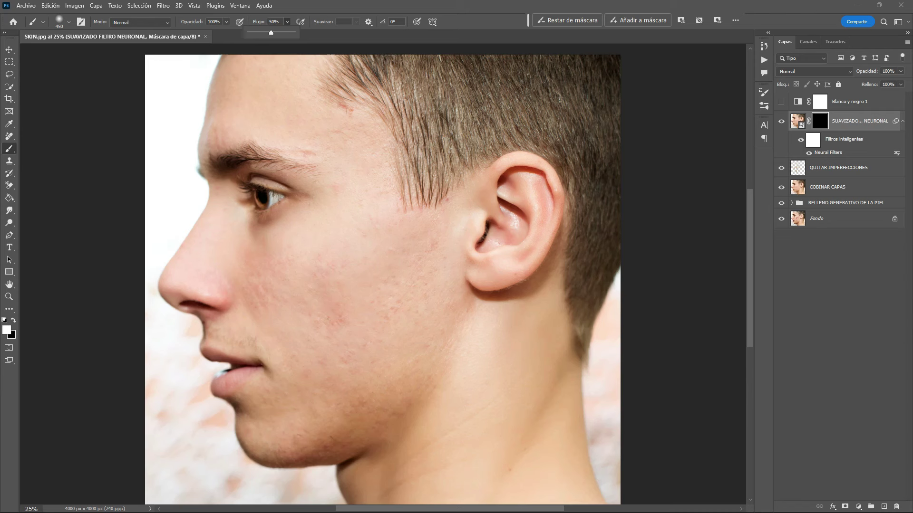
left_click(382, 280)
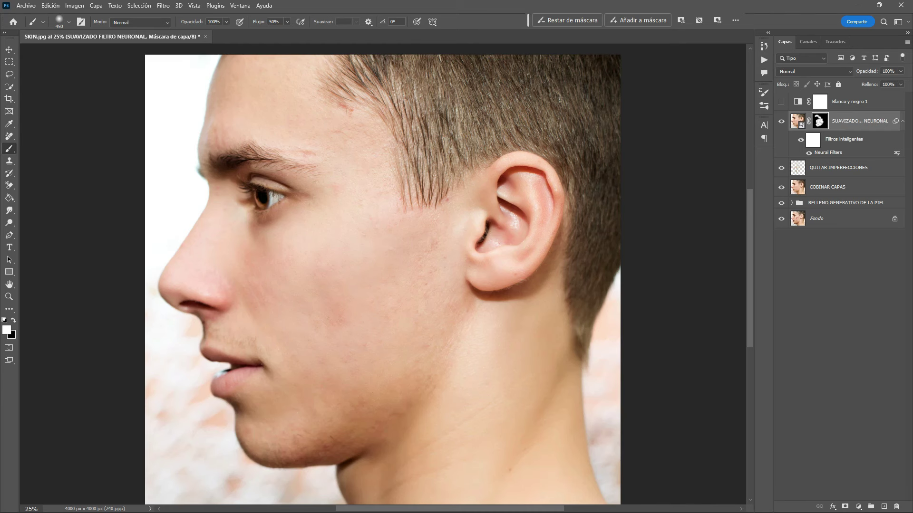
scroll(449, 280, "up", 3)
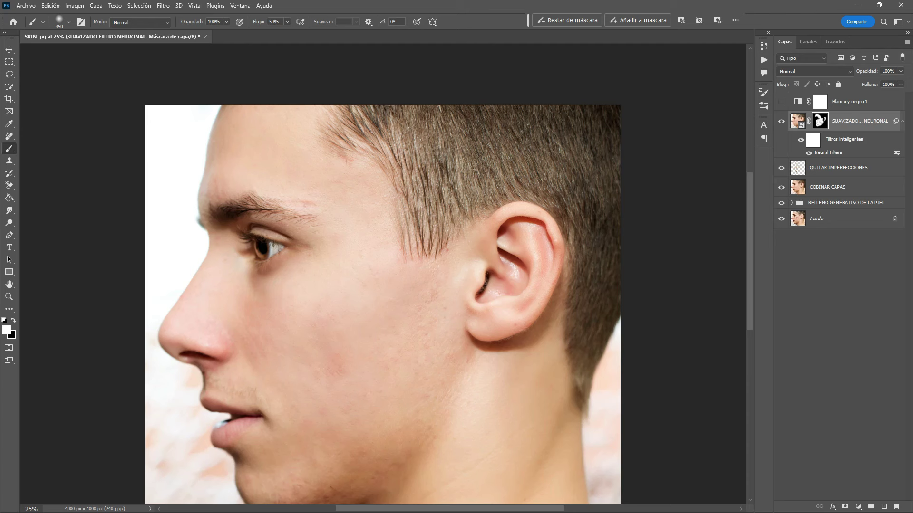
scroll(382, 273, "down", 3)
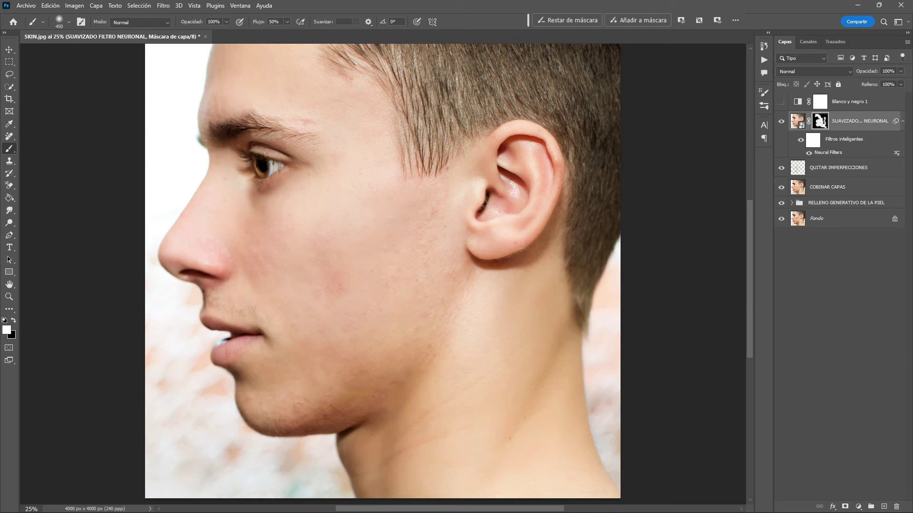
key("ctrl+comma")
key("ctrl+comma")
key("ctrl+comma")
key("ctrl+comma")
scroll(383, 274, "up", 2)
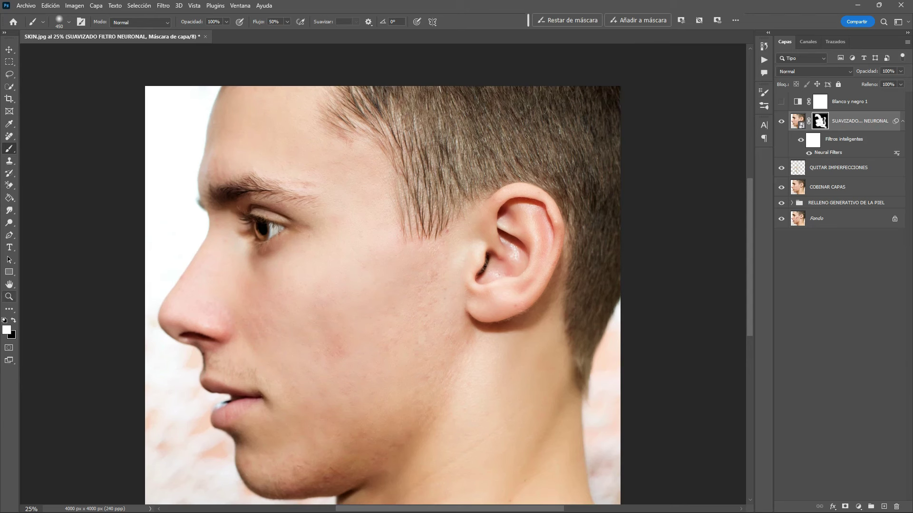
left_click(9, 297)
scroll(383, 274, "down", 1)
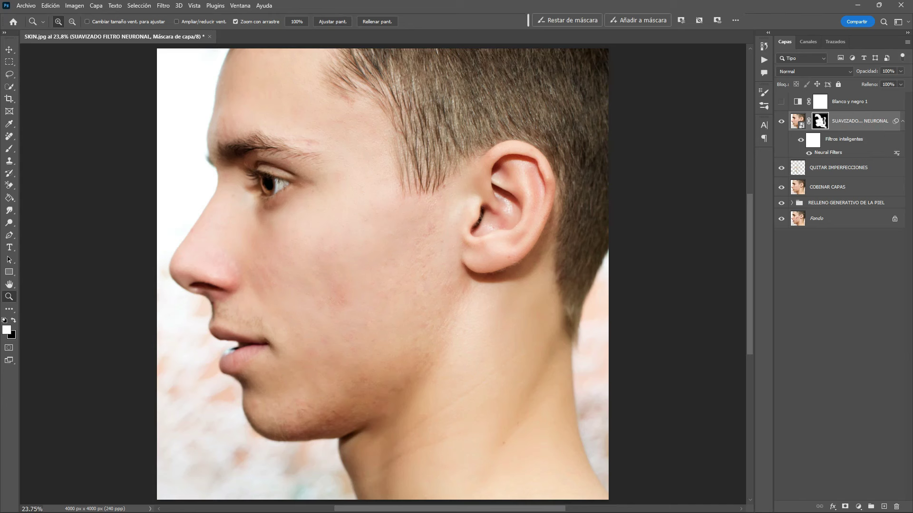
Select all the retouching layers above Fondo and group them into Grupo 1
key("alt+bracketright")
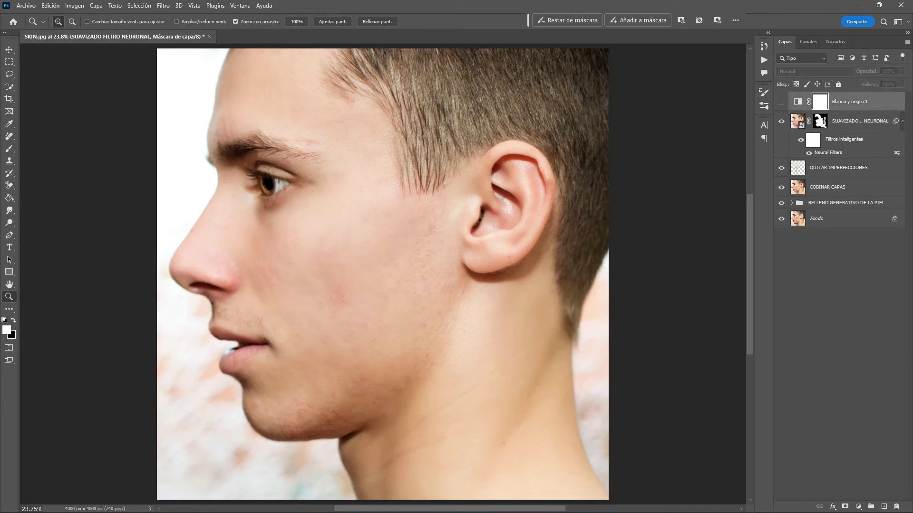
key("v")
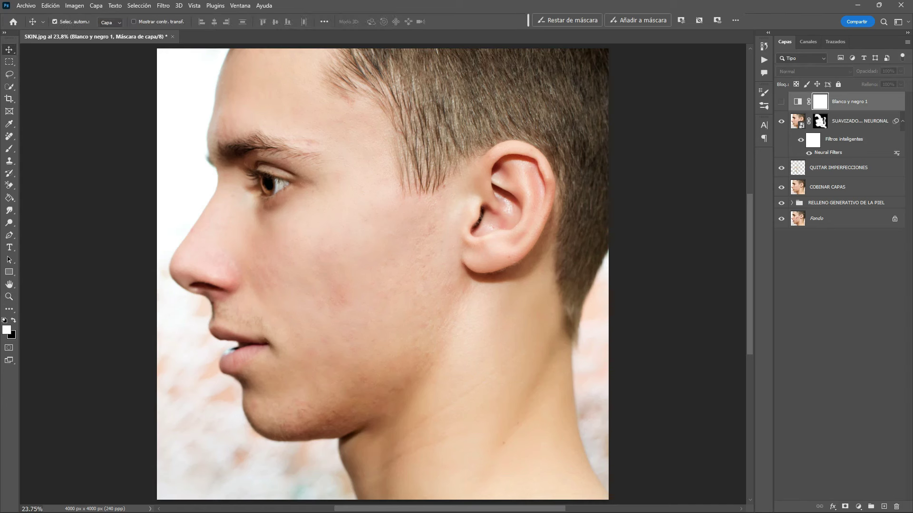
key("ctrl+alt+a")
key("ctrl+g")
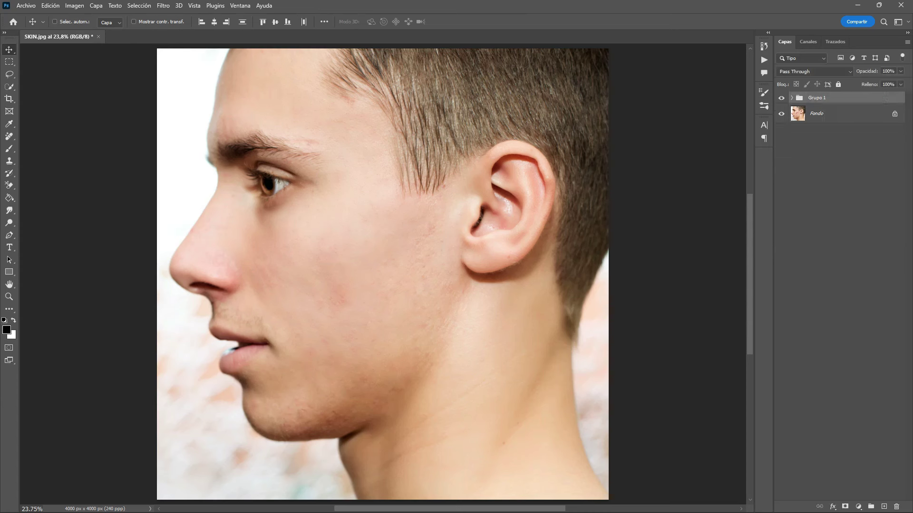
key("ctrl")
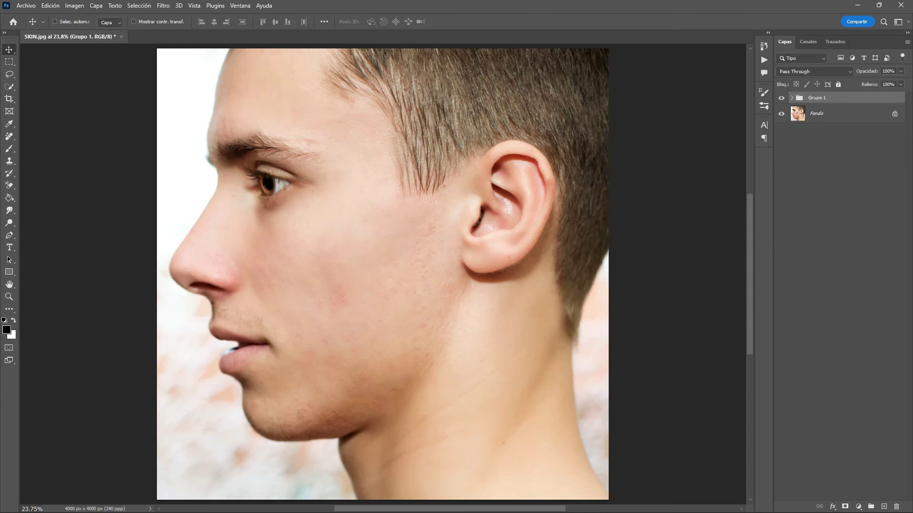
key("ctrl+minus")
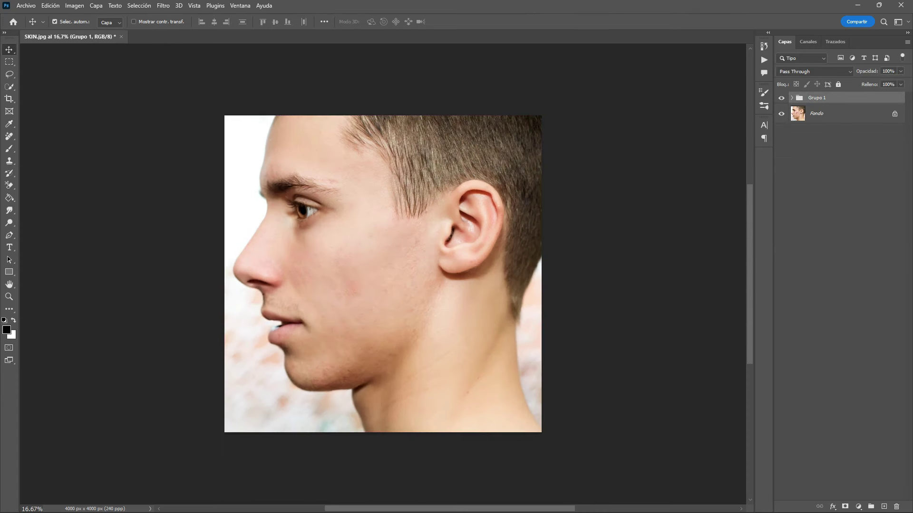
Toggle Grupo 1 on and off to compare the acne original against the clean skin, then expand it
key("ctrl+comma")
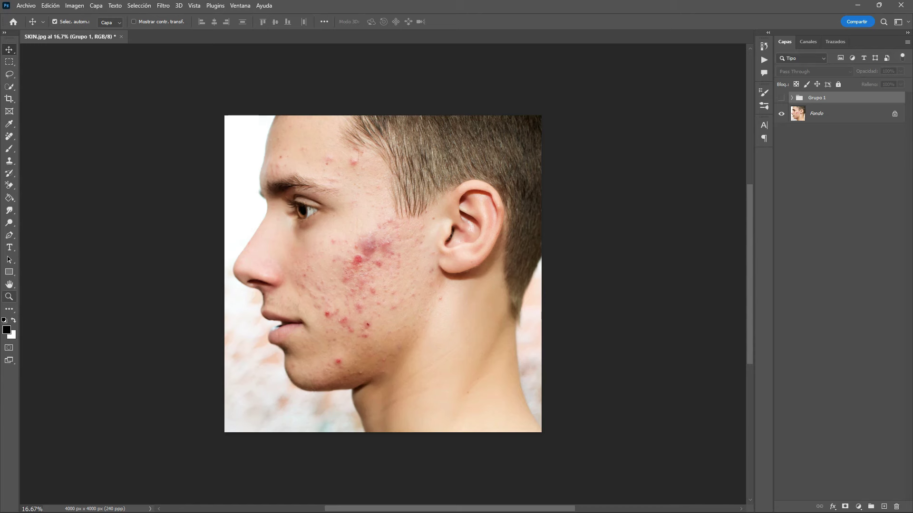
key("z")
key("ctrl+plus")
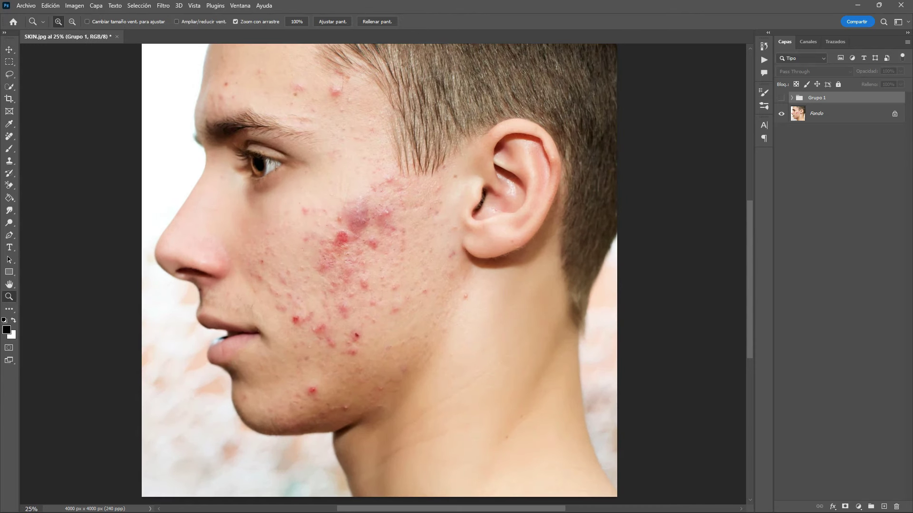
left_click(781, 98)
left_click(781, 97)
left_click(781, 97)
left_click(781, 97)
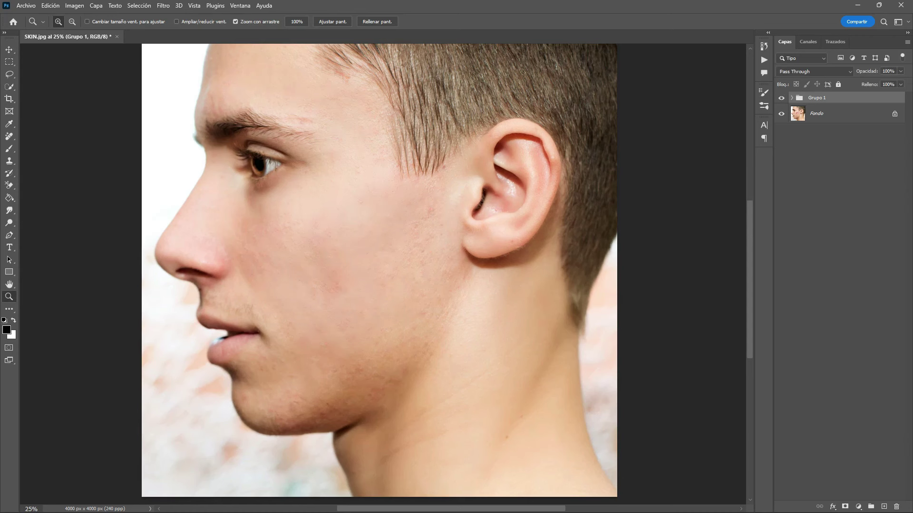
left_click(792, 98)
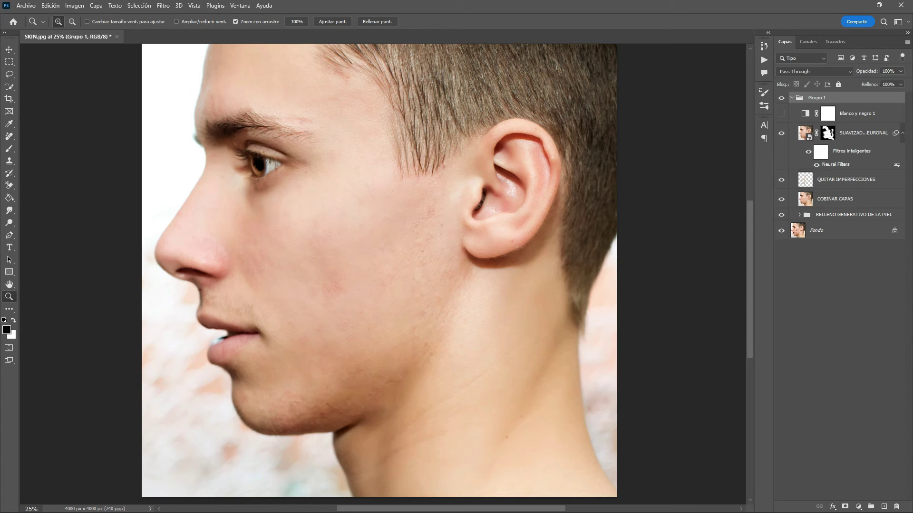
Stamp all visible layers into a new Capa 1 above SUAVIZADO FILTRO NEURONAL
left_click(805, 133)
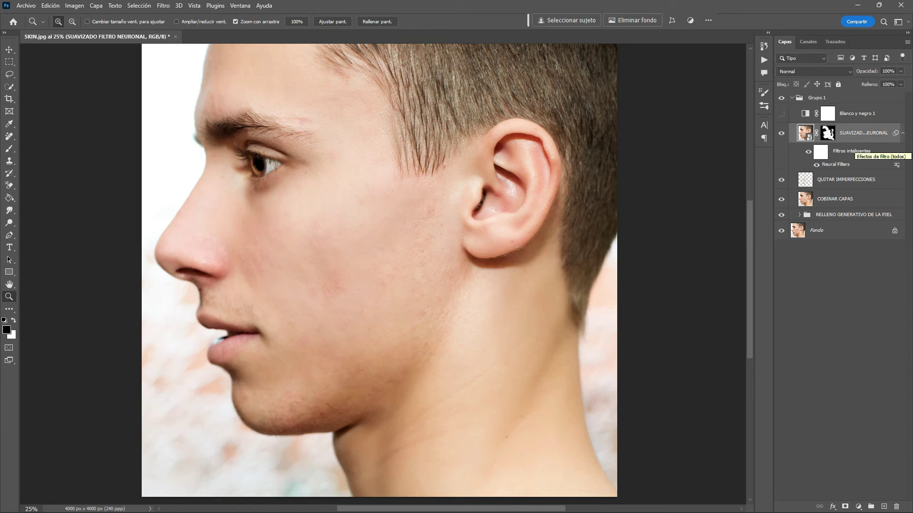
key("ctrl+shift+alt+e")
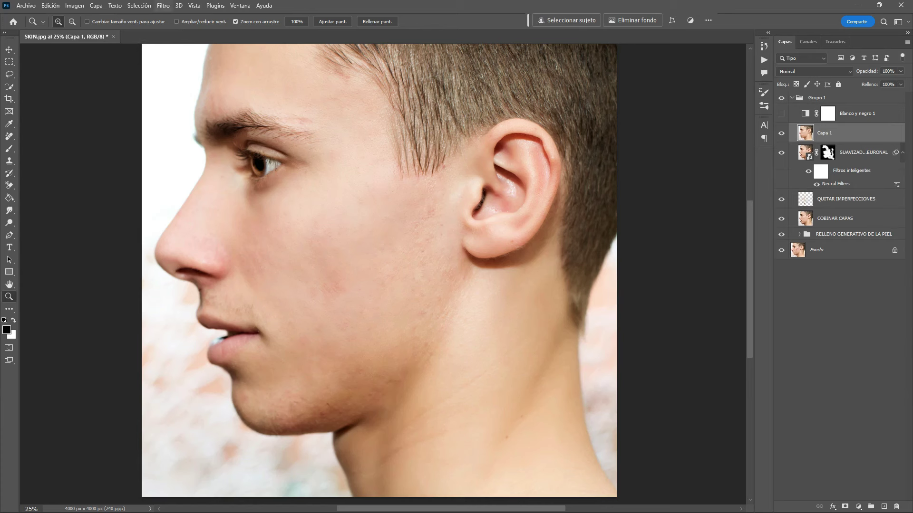
left_click(163, 6)
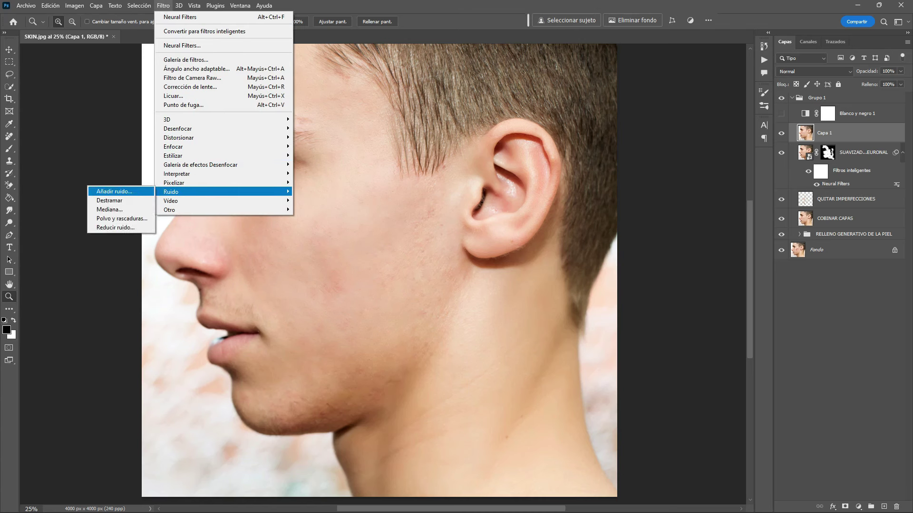
Preview Añadir ruido on Capa 1 at 10% Gaussian monochromatic noise
left_click(114, 191)
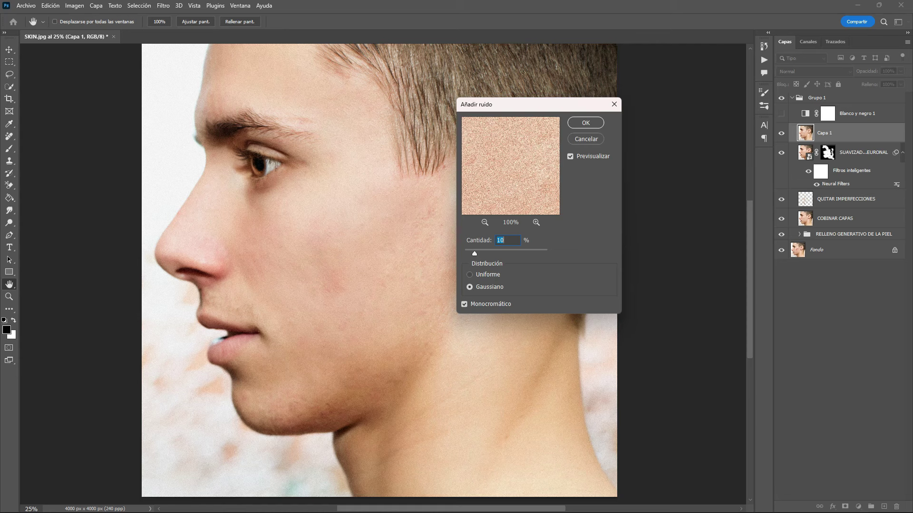
Apply the added noise and rename Capa 1 to TEXTURA-RUIDO
key("Return")
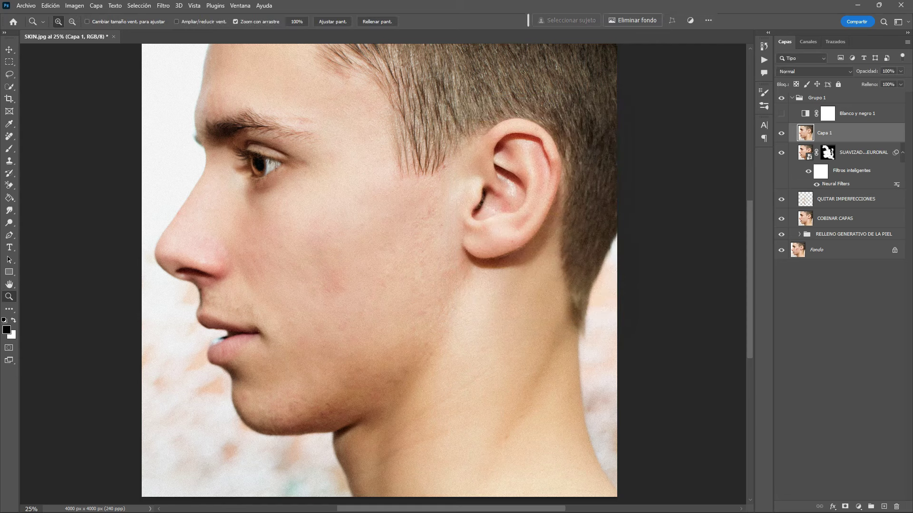
double_click(824, 132)
type("TEXT")
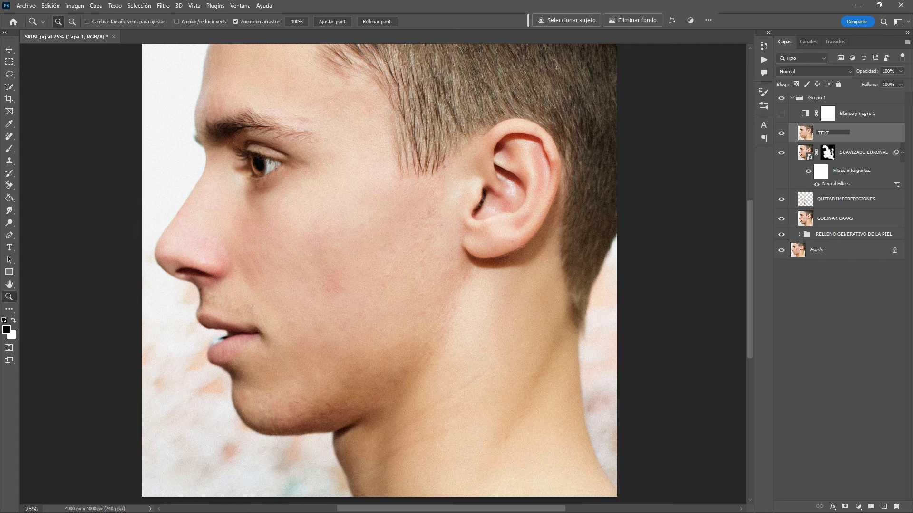
type("URA-RUIDO")
key("Return")
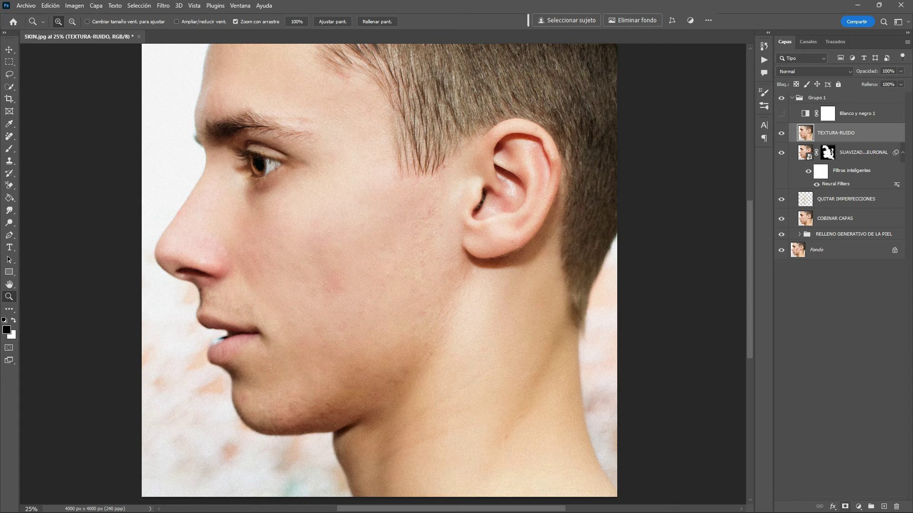
Add a black mask to TEXTURA-RUIDO and switch to the Brush for painting it
left_click(845, 507, "alt")
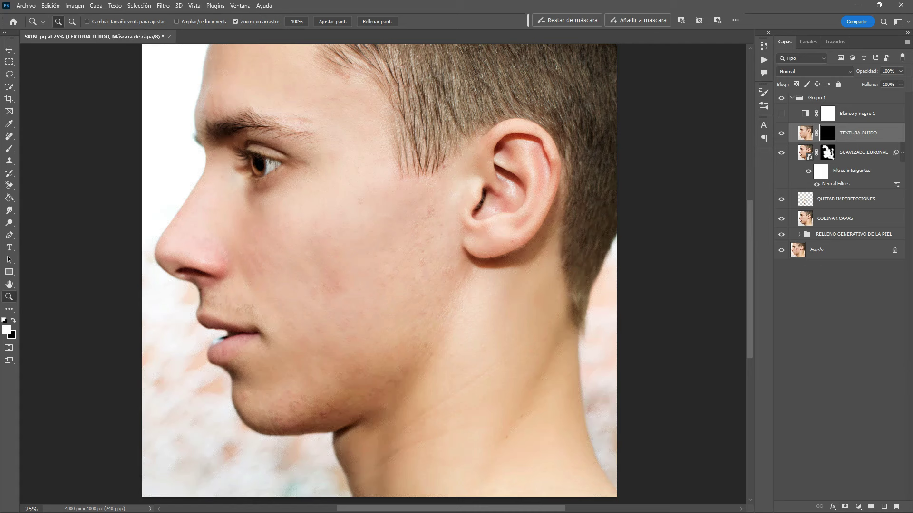
key("b")
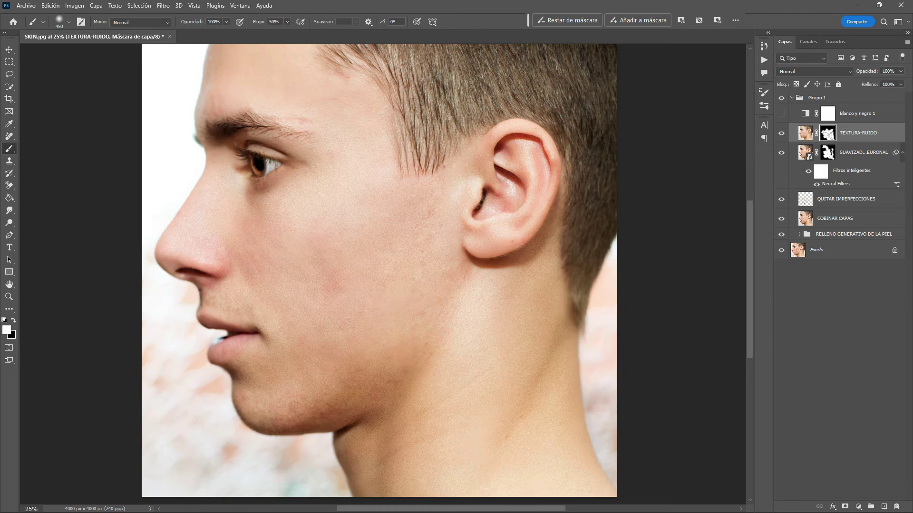
scroll(379, 274, "up", 2)
scroll(379, 274, "up", 2)
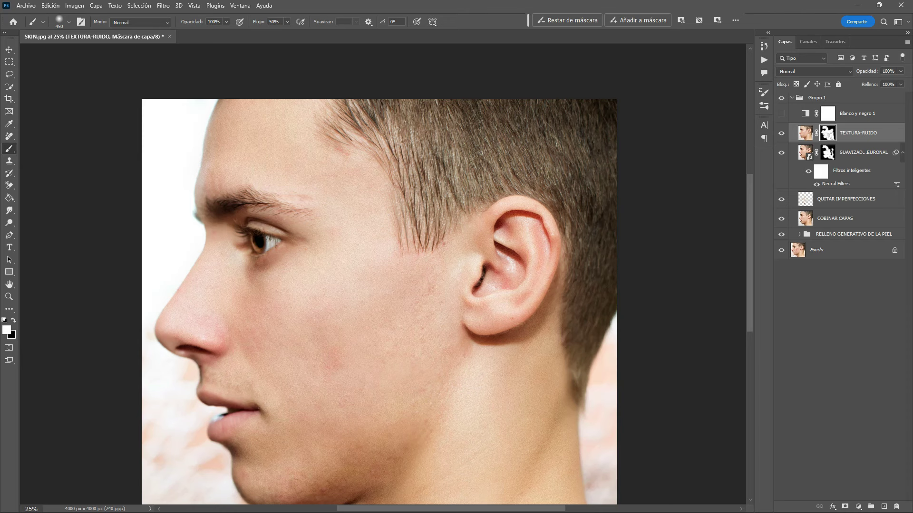
scroll(380, 274, "down", 2)
scroll(379, 274, "down", 1)
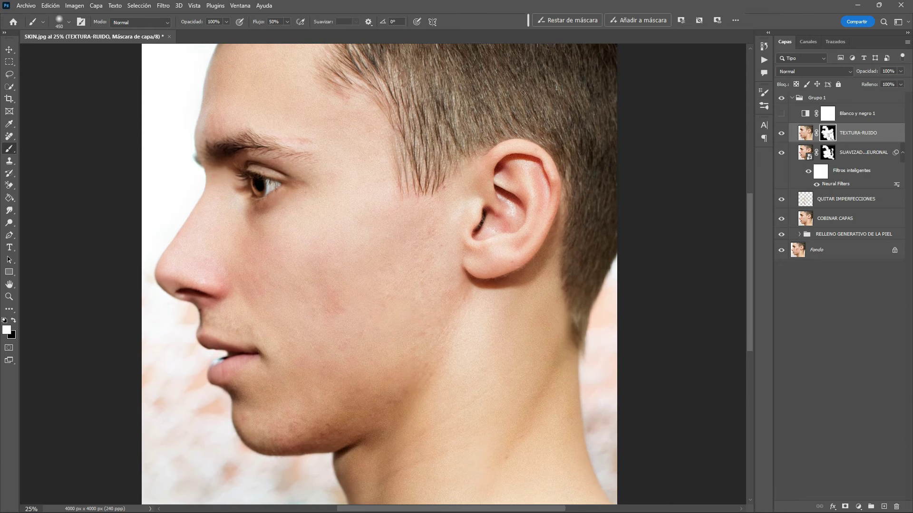
left_click(781, 98)
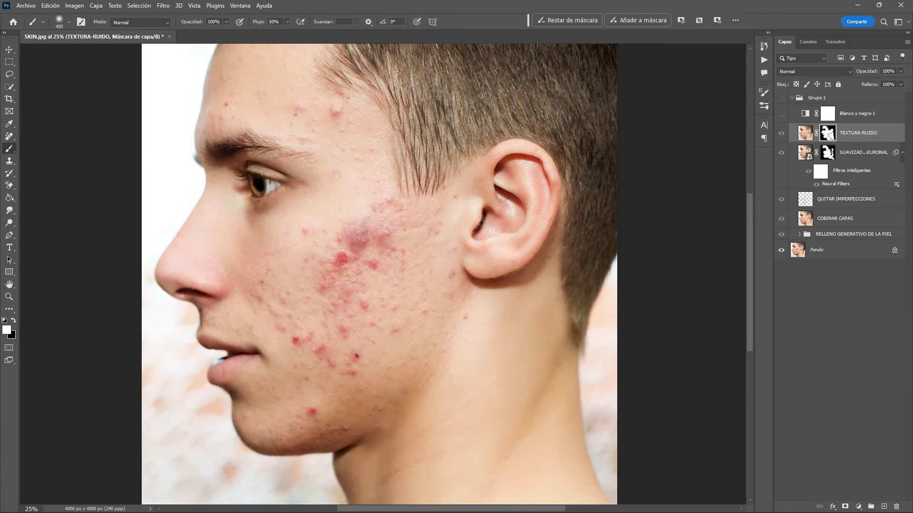
left_click(781, 98)
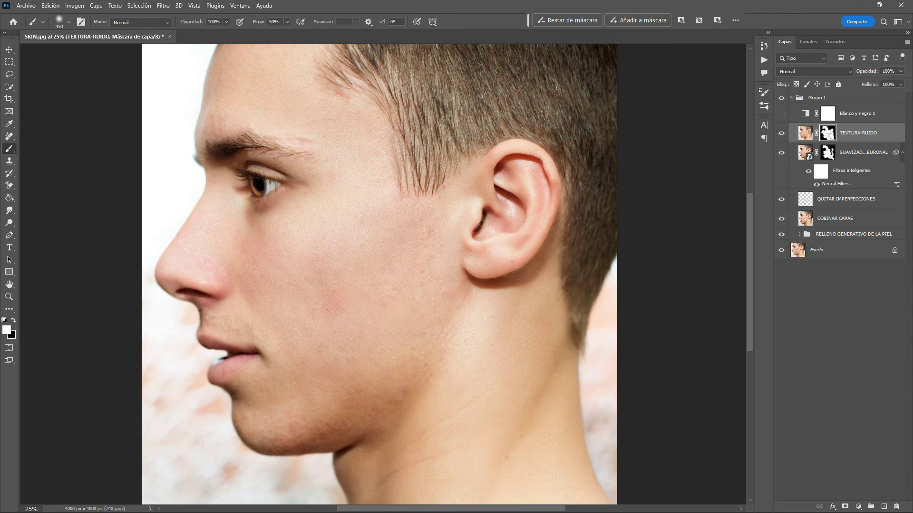
left_click(781, 98)
left_click(781, 98)
left_click(781, 97)
key("ctrl+2")
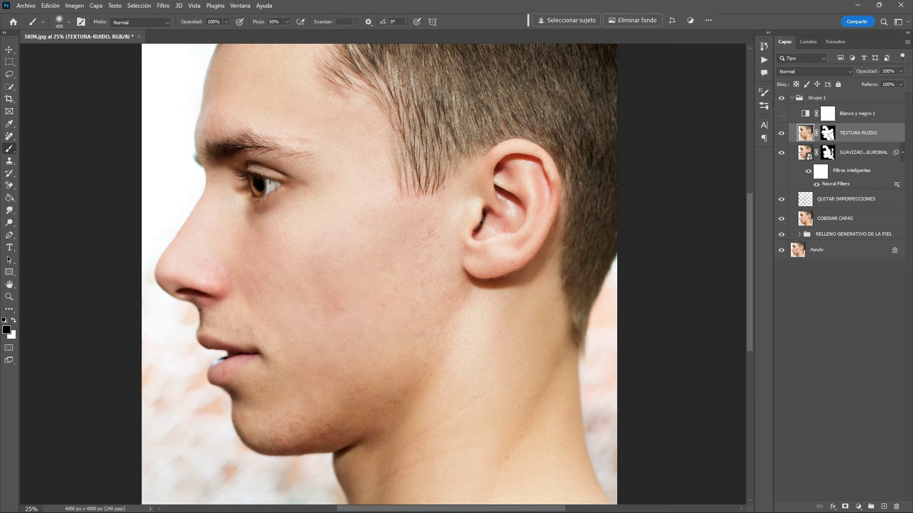
Stamp visible into a new Capa 1, convert it to a smart object, and open Camera Raw
key("ctrl+shift+alt+e")
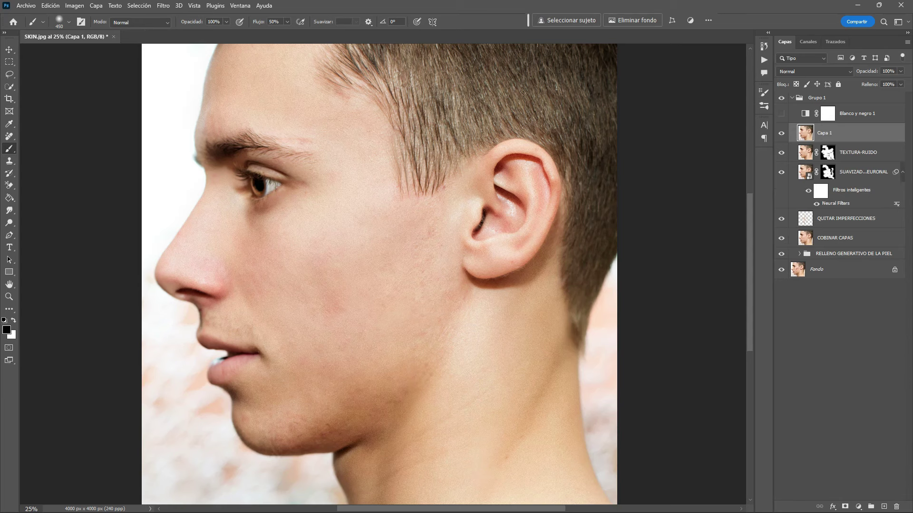
right_click(855, 132)
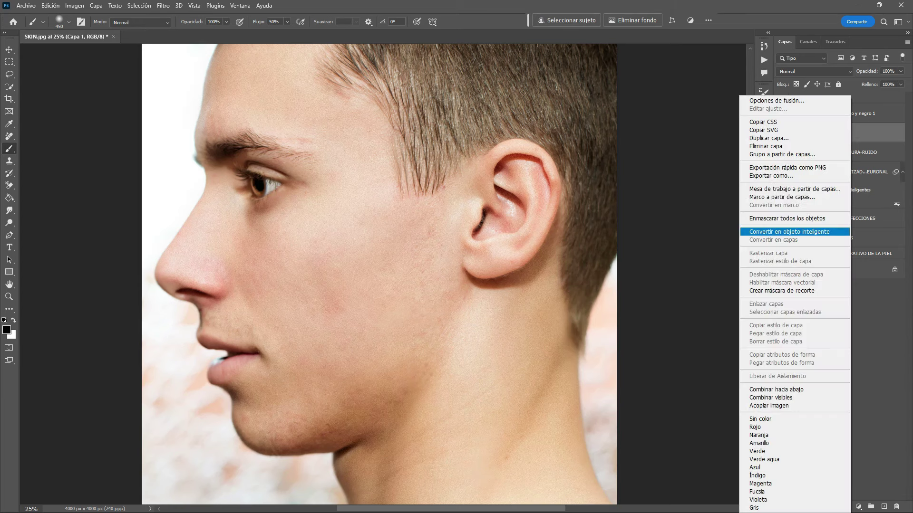
left_click(789, 232)
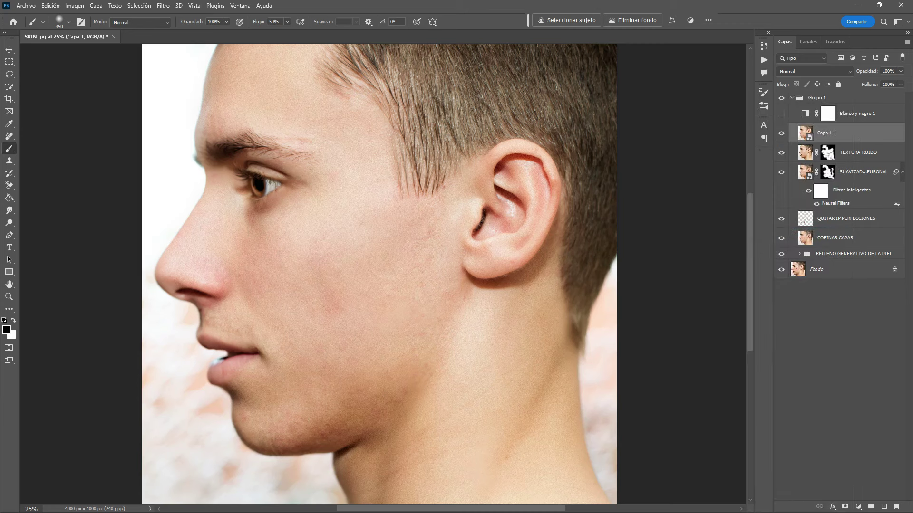
left_click(163, 5)
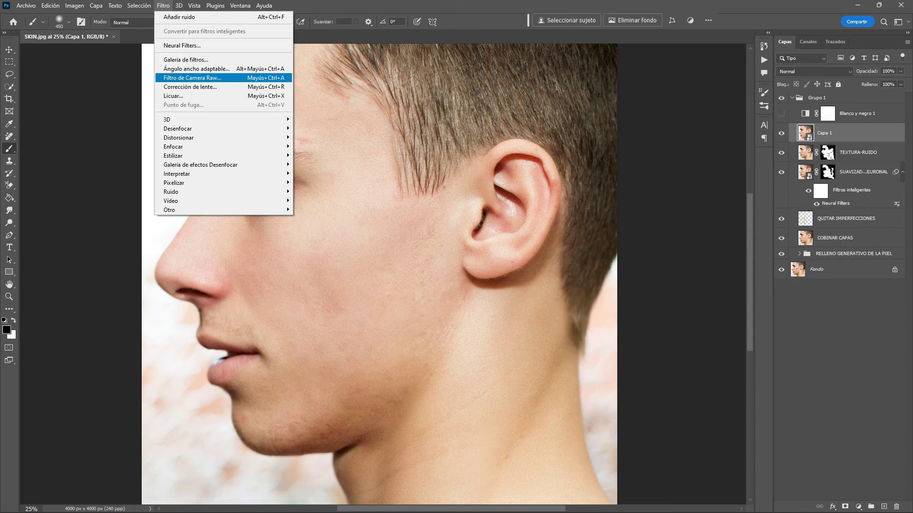
left_click(191, 77)
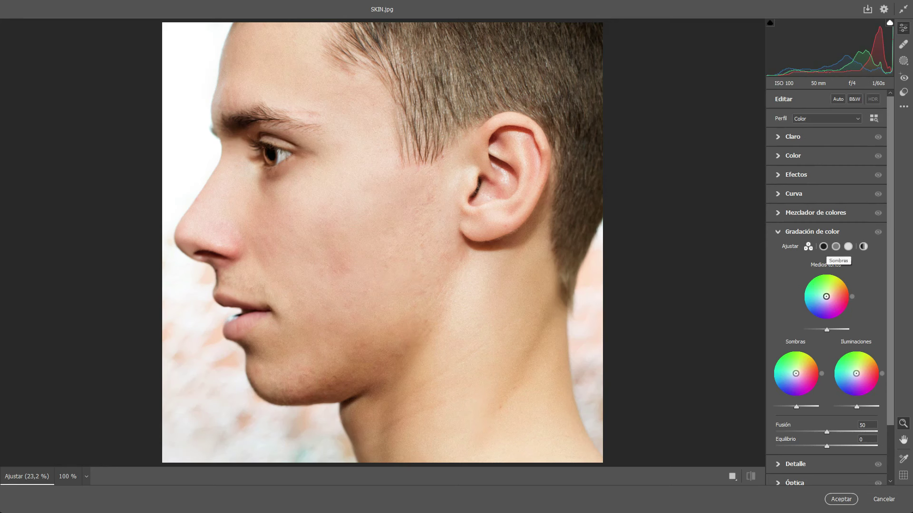
In Gradación de color, lower Sombras luminance and set Medios tonos luminance to -16
left_click(824, 247)
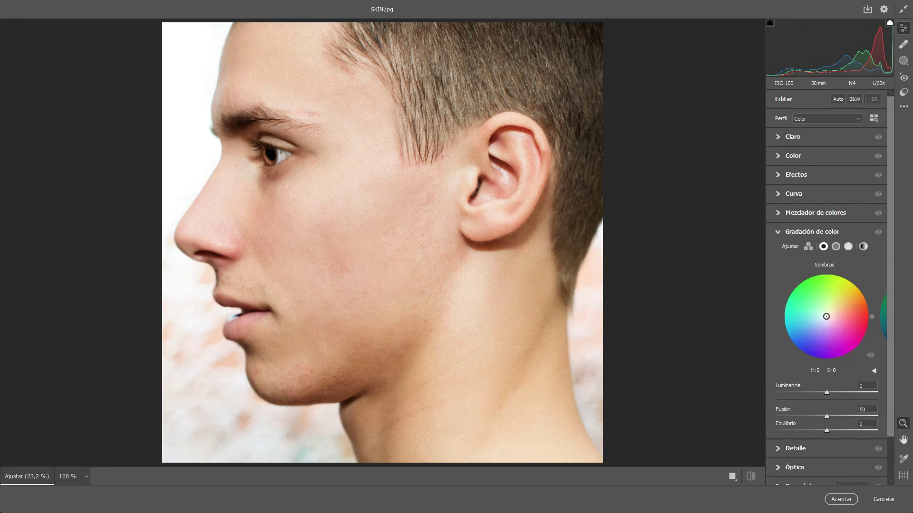
mouse_move(829, 386)
left_mouse_down()
mouse_move(804, 386)
mouse_move(808, 393)
left_mouse_up()
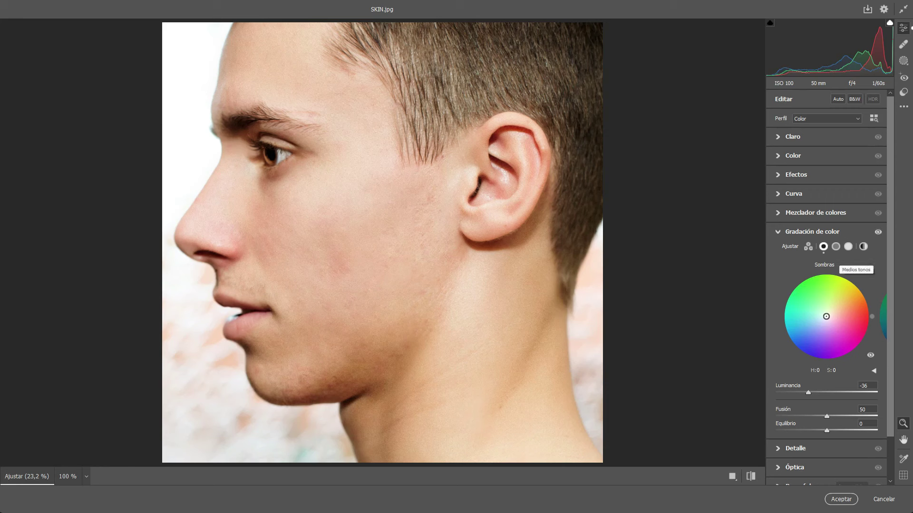
left_click(836, 247)
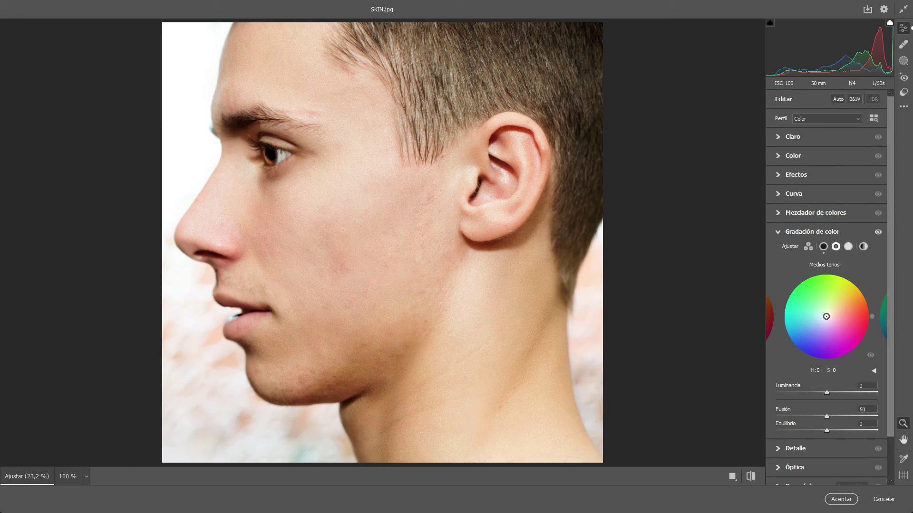
left_click_drag(827, 392, 811, 393)
left_click_drag(814, 393, 871, 393)
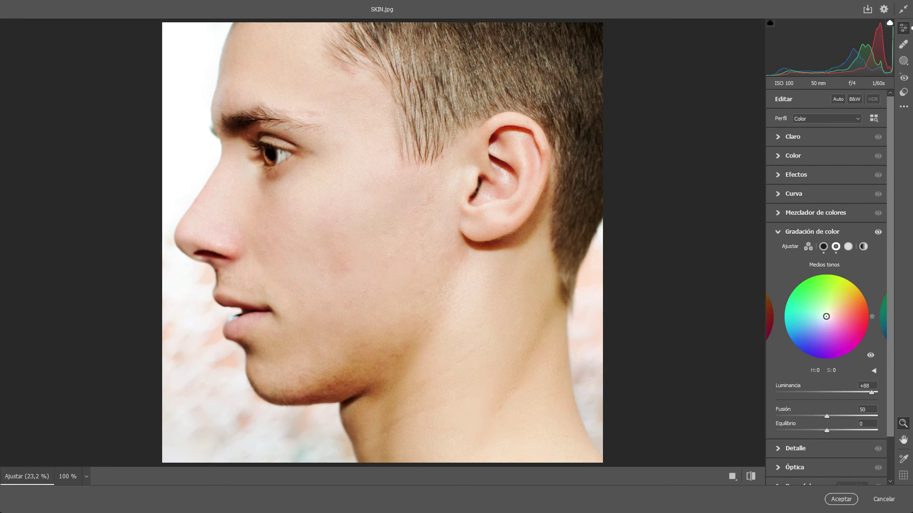
left_click_drag(871, 393, 829, 393)
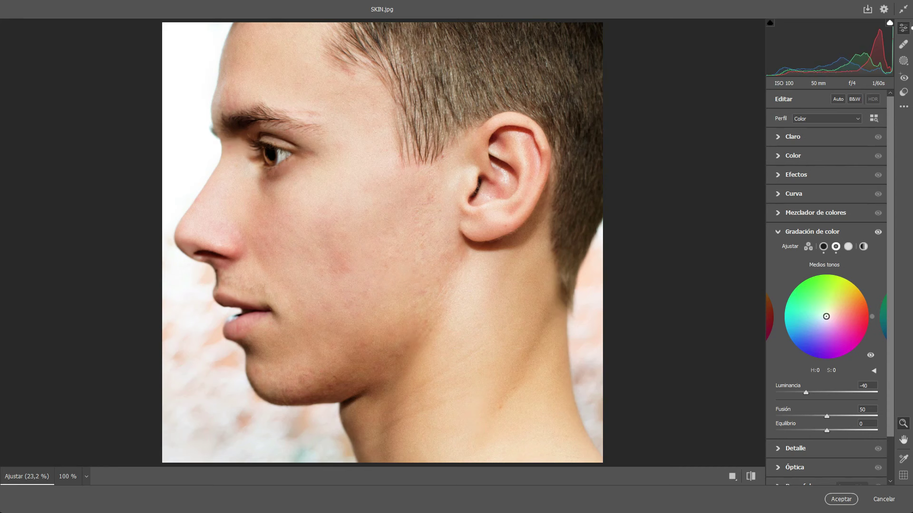
left_click_drag(825, 393, 812, 392)
Set Iluminaciones luminance to +20 and compare the before/after view
left_click(849, 246)
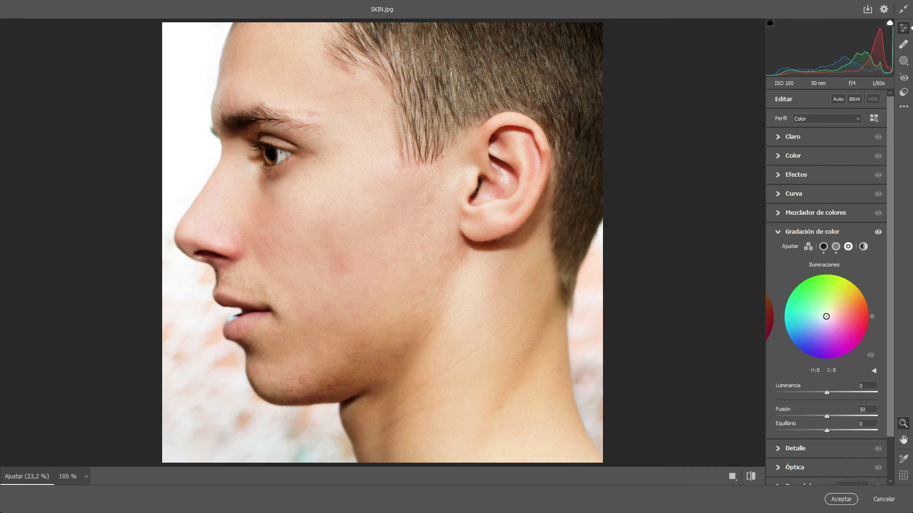
mouse_move(826, 393)
left_mouse_down()
mouse_move(836, 393)
mouse_move(818, 393)
left_mouse_up()
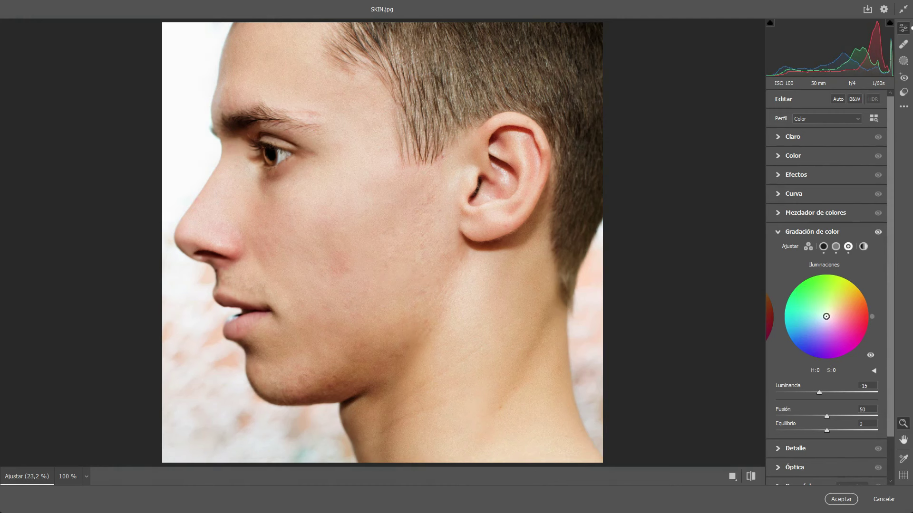
left_click_drag(819, 393, 835, 392)
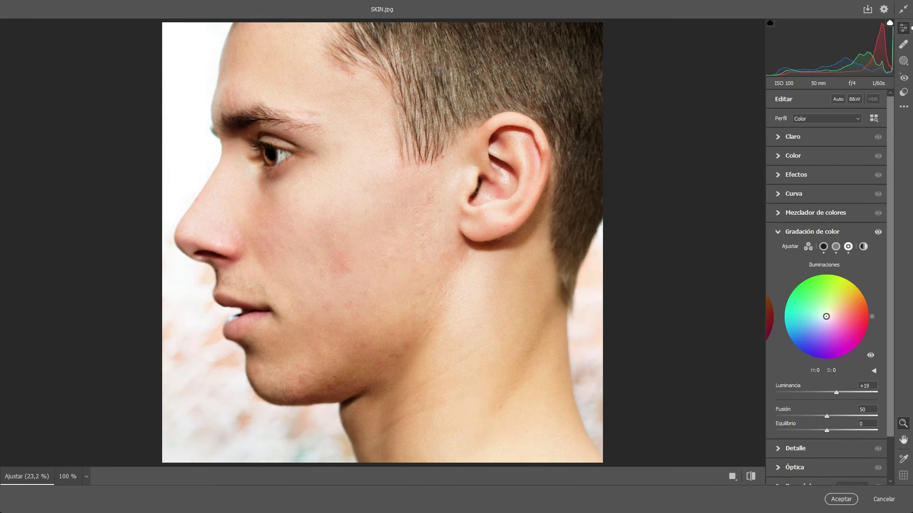
key("q")
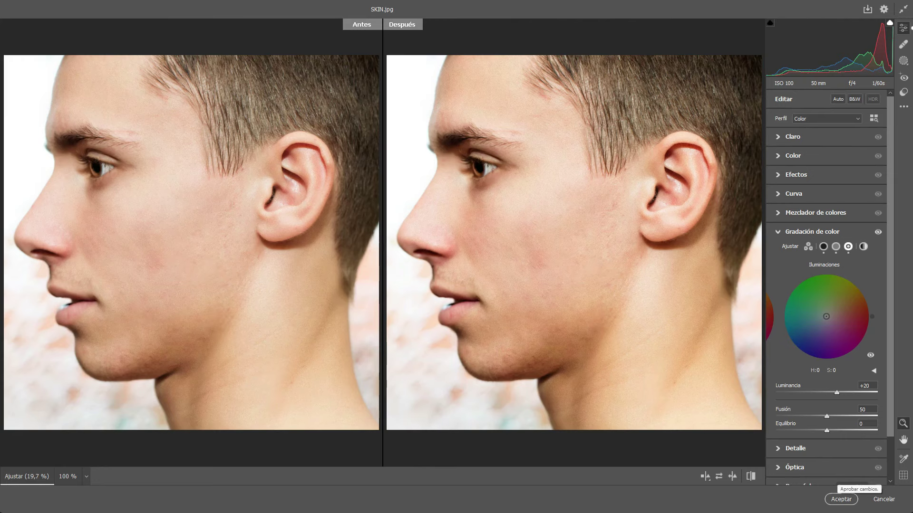
Apply the Camera Raw grading and rename Capa 1 to VOLUMEN
left_click(841, 499)
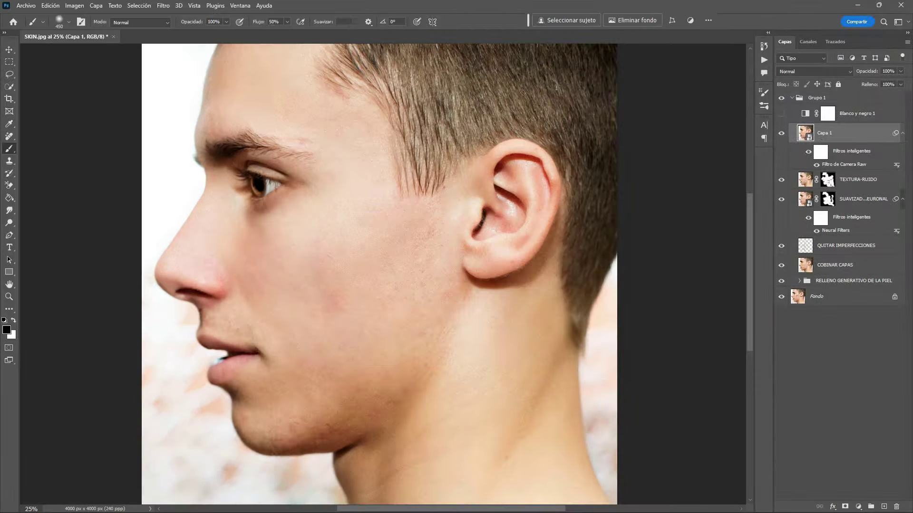
double_click(824, 133)
type("VOLU")
type("MEN")
key("Return")
Toggle VOLUMEN to compare, then collapse and hide Grupo 1 to reveal the original skin
left_click(781, 133)
left_click(781, 133)
left_click(792, 97)
left_click(781, 97)
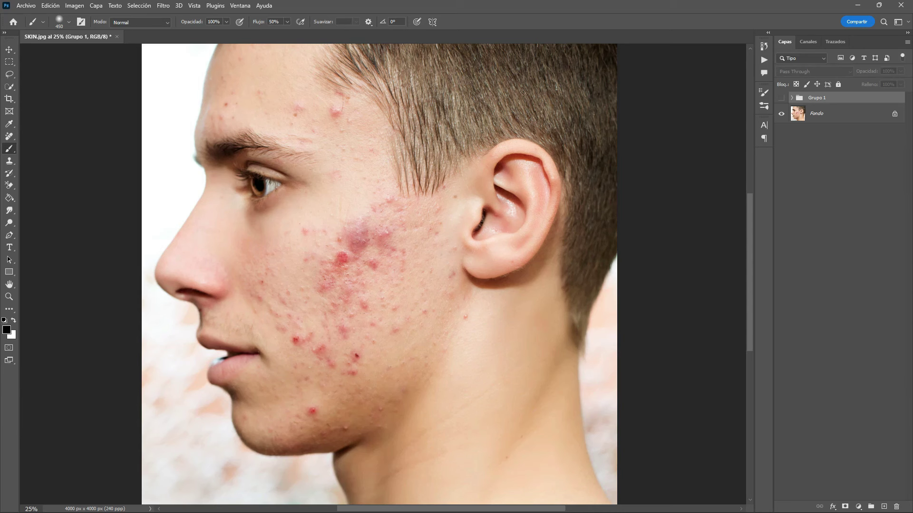
Make Grupo 1 visible again, review its layers, and collapse it
left_click(781, 97)
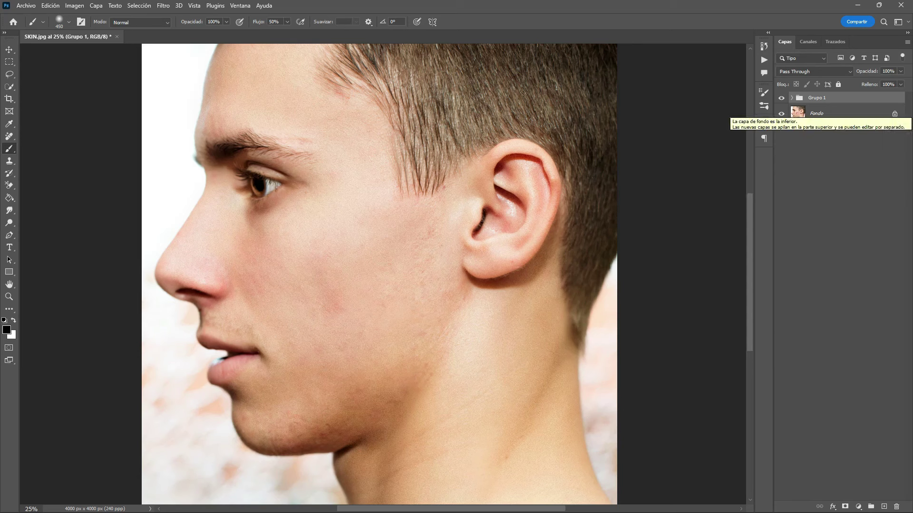
left_click(792, 98)
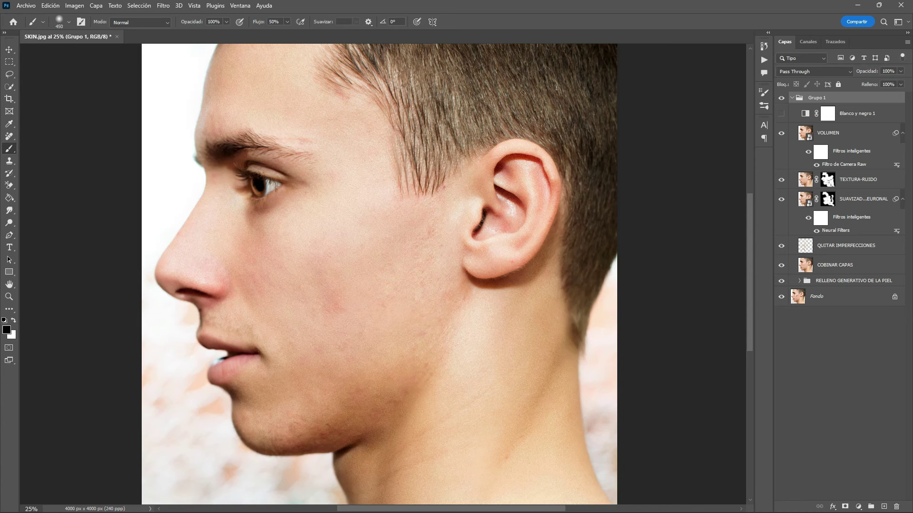
left_click(792, 97)
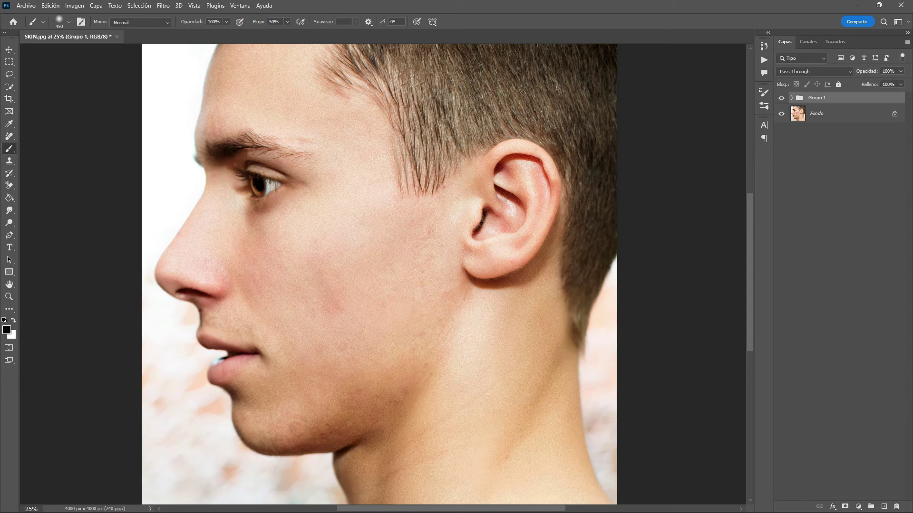